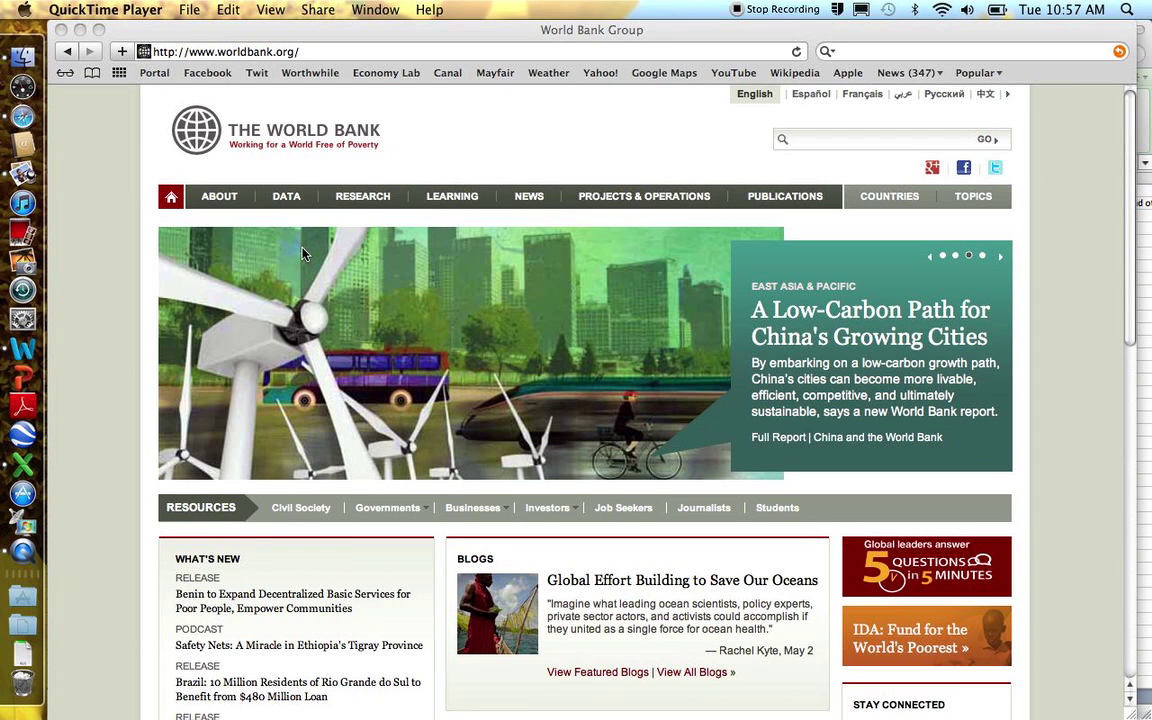
# Open the World Bank site's Data section, list the data by topic, and open the Public Sector topic.
pyautogui.click(316, 79)
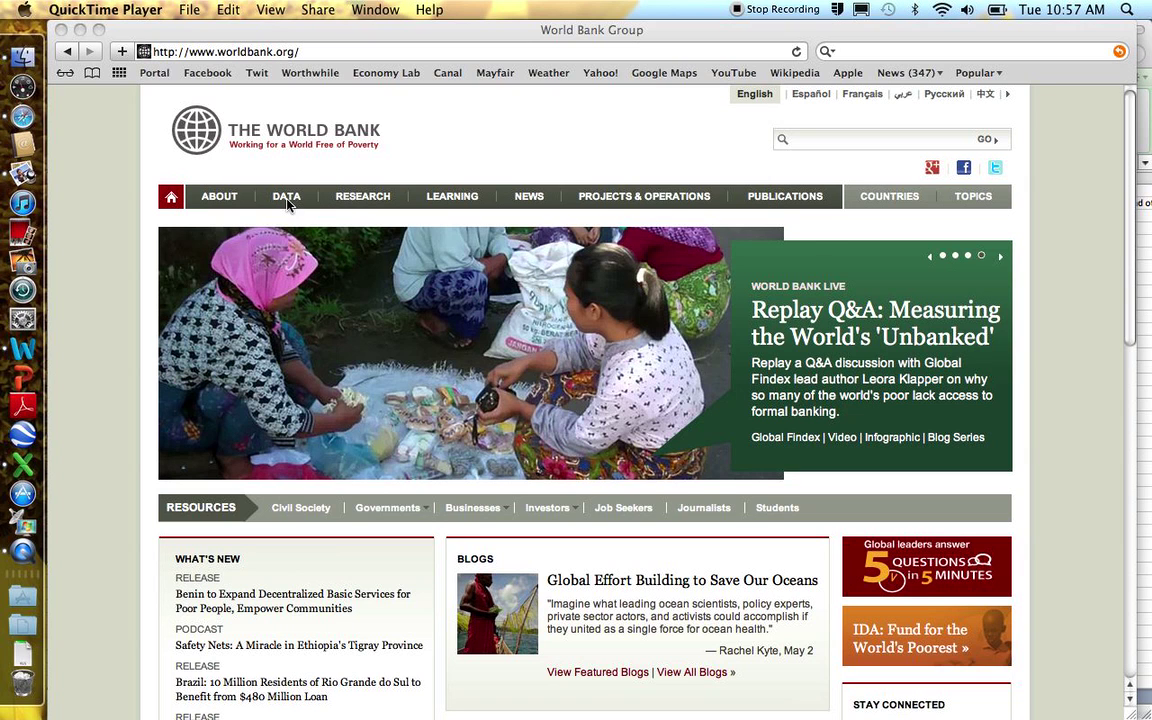
pyautogui.click(288, 200)
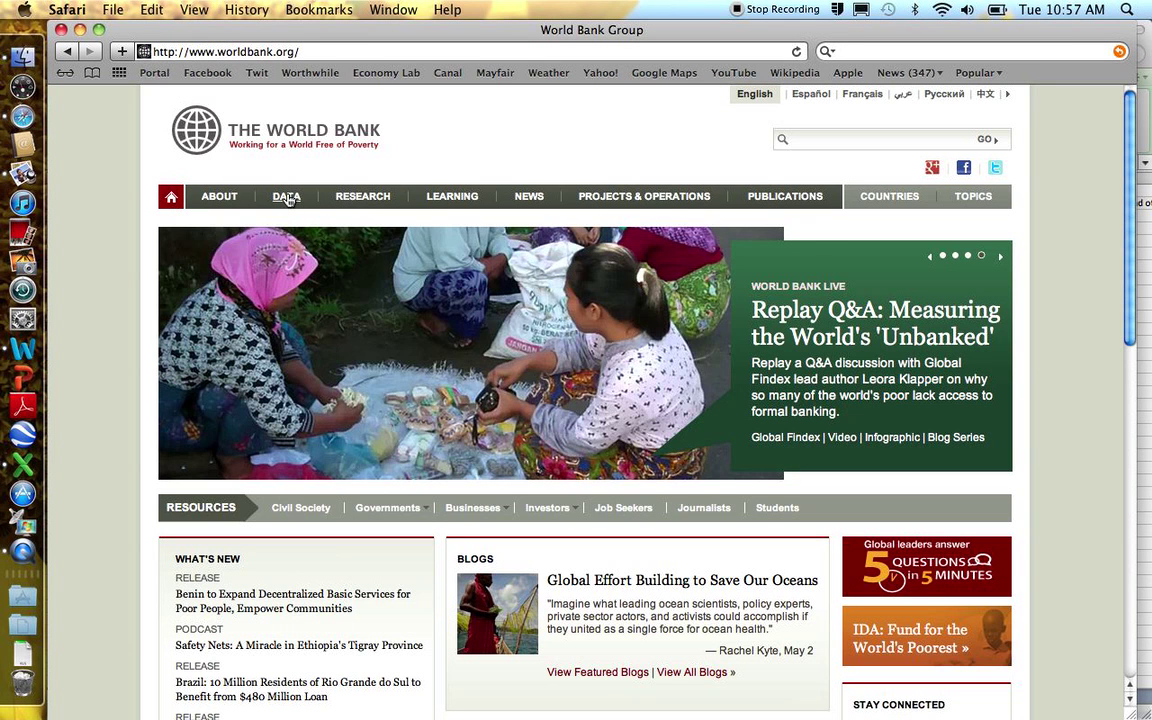
pyautogui.click(288, 198)
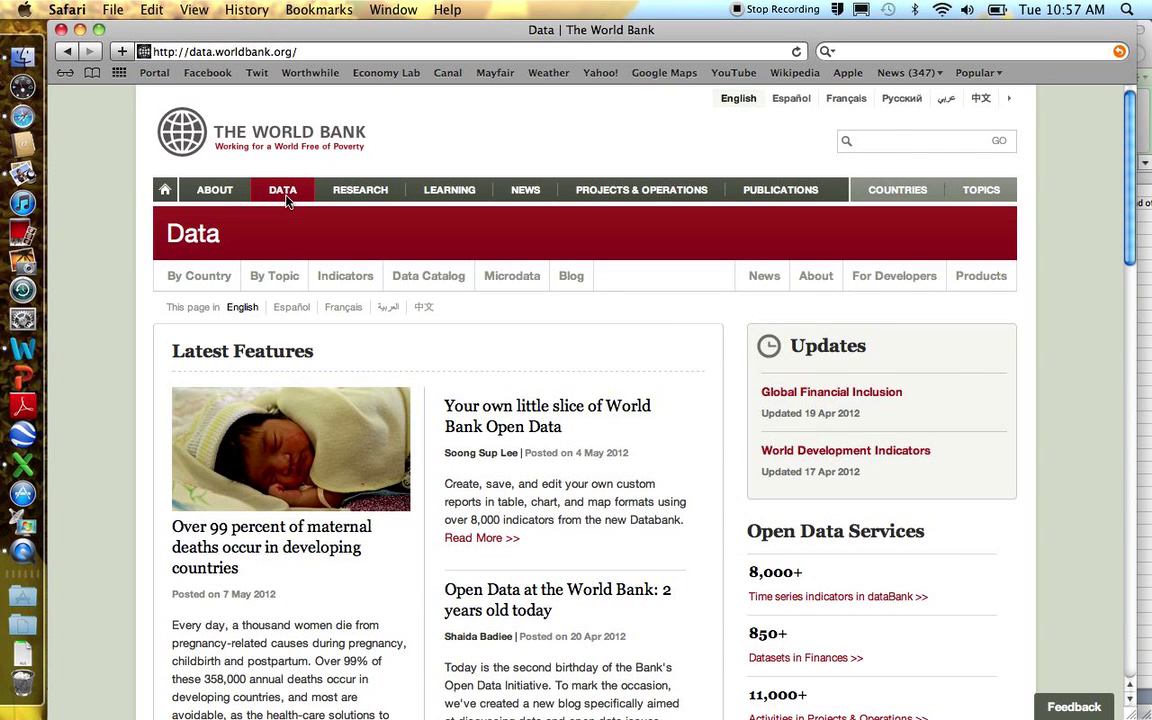
pyautogui.click(275, 278)
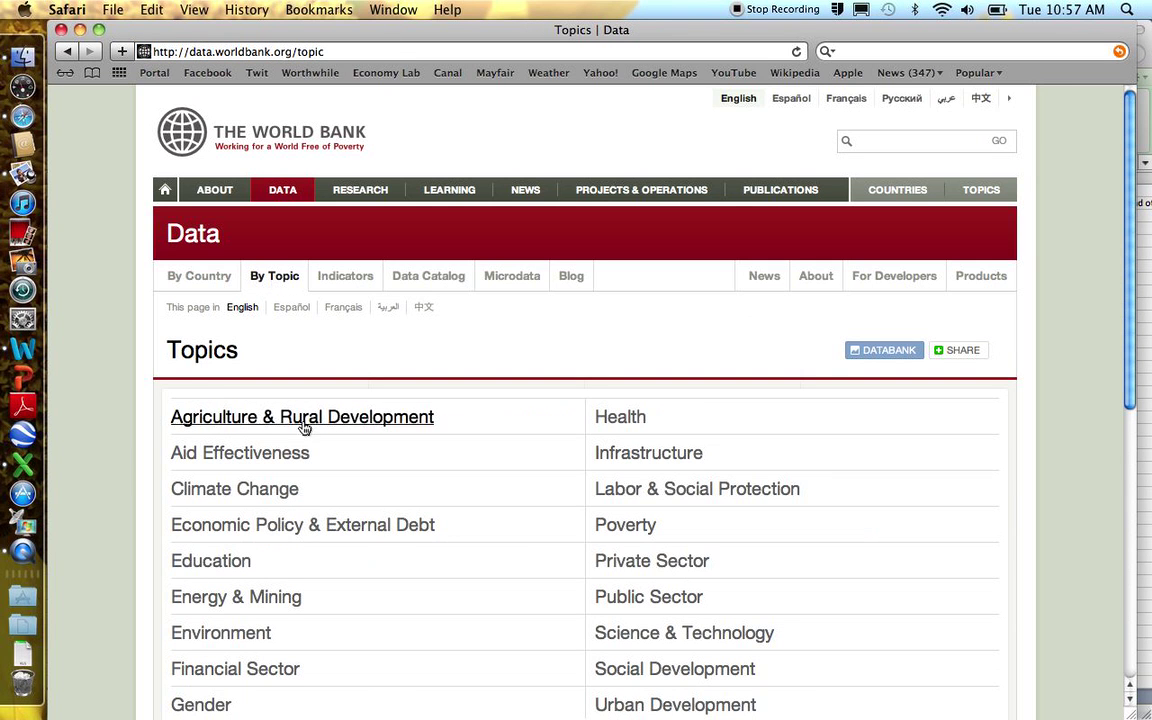
pyautogui.scroll(-3, 319, 535)
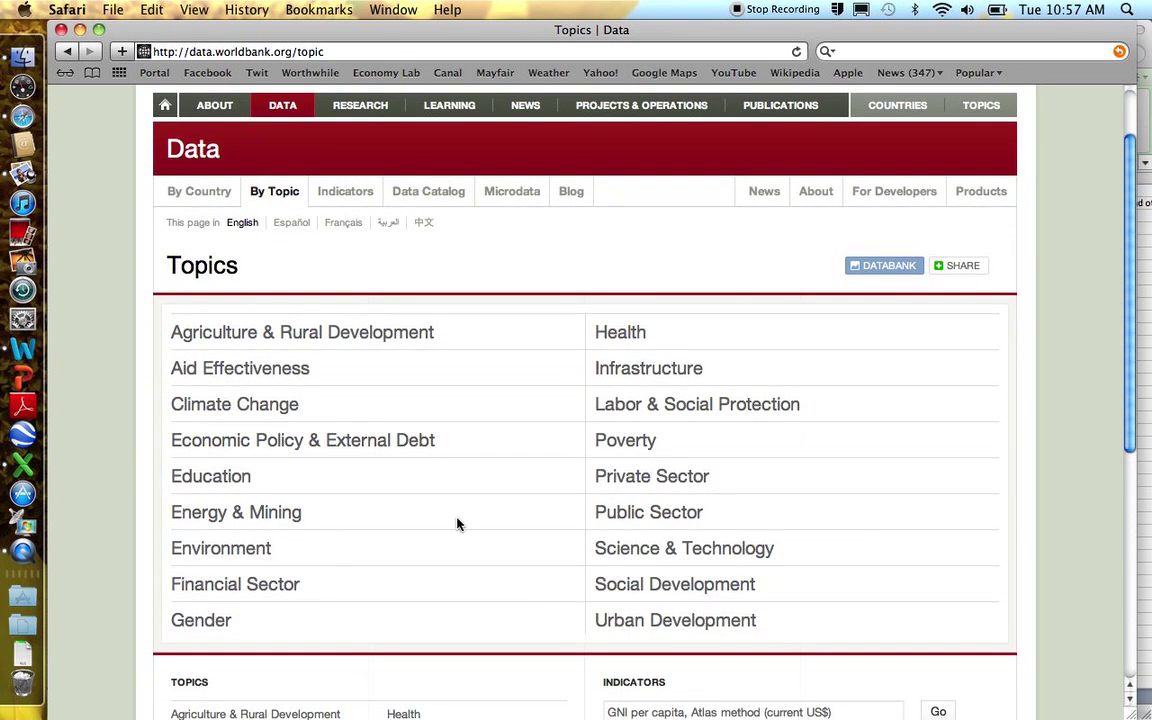
pyautogui.click(632, 514)
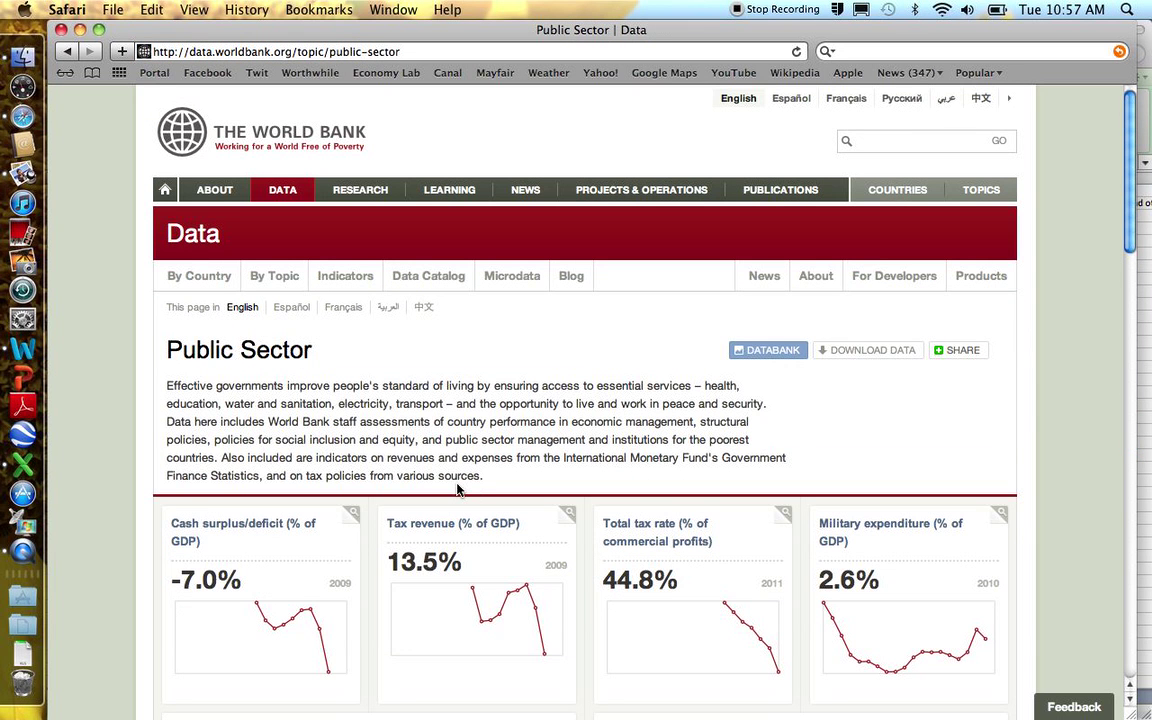
# Open the Expense (% of GDP) indicator from the Public Sector featured indicators.
pyautogui.scroll(-5, 457, 488)
pyautogui.scroll(-3, 457, 488)
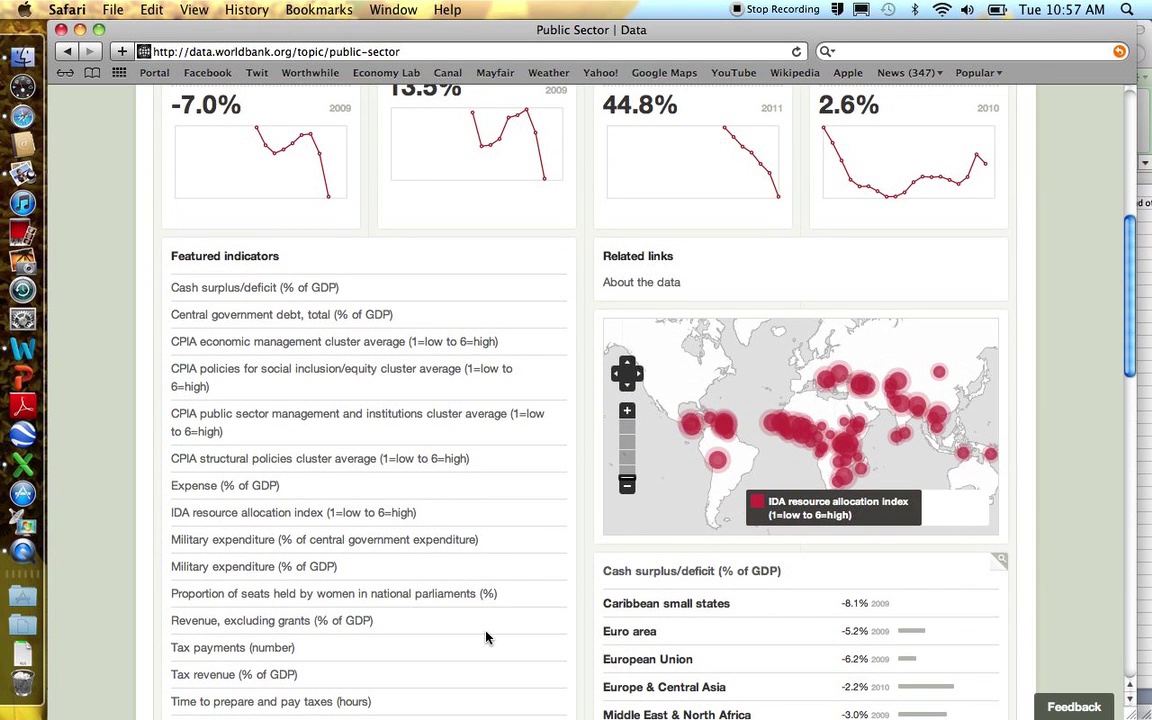
pyautogui.scroll(-1, 486, 637)
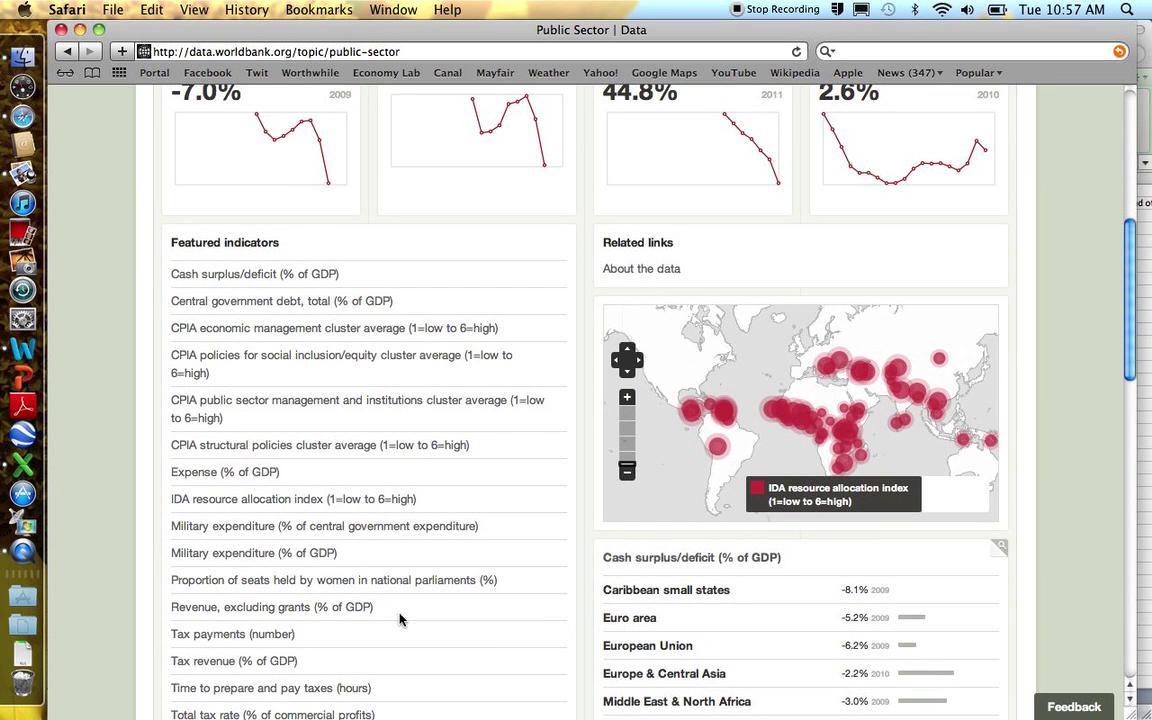
pyautogui.click(232, 476)
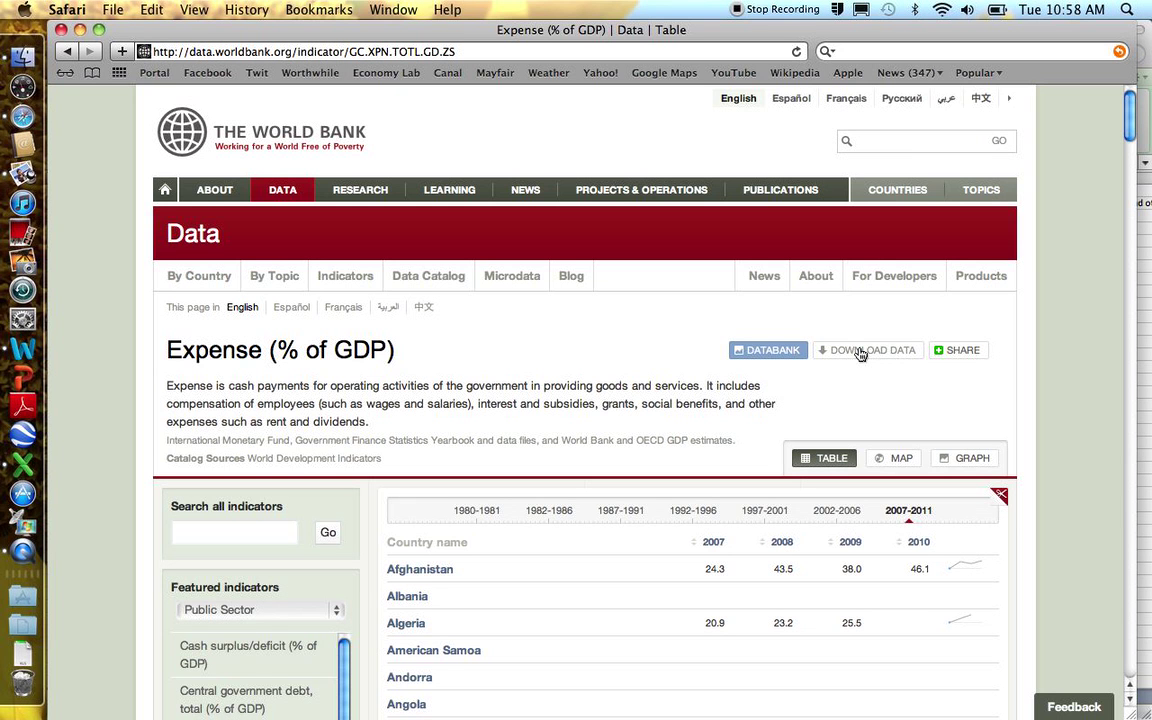
# Switch to the Excel workbook GC-1.XPN.TOTL.GD.ZS_Indicator_MetaData_en_EXCEL.xls and read the indicator's source note on Sheet2.
pyautogui.press('F3')
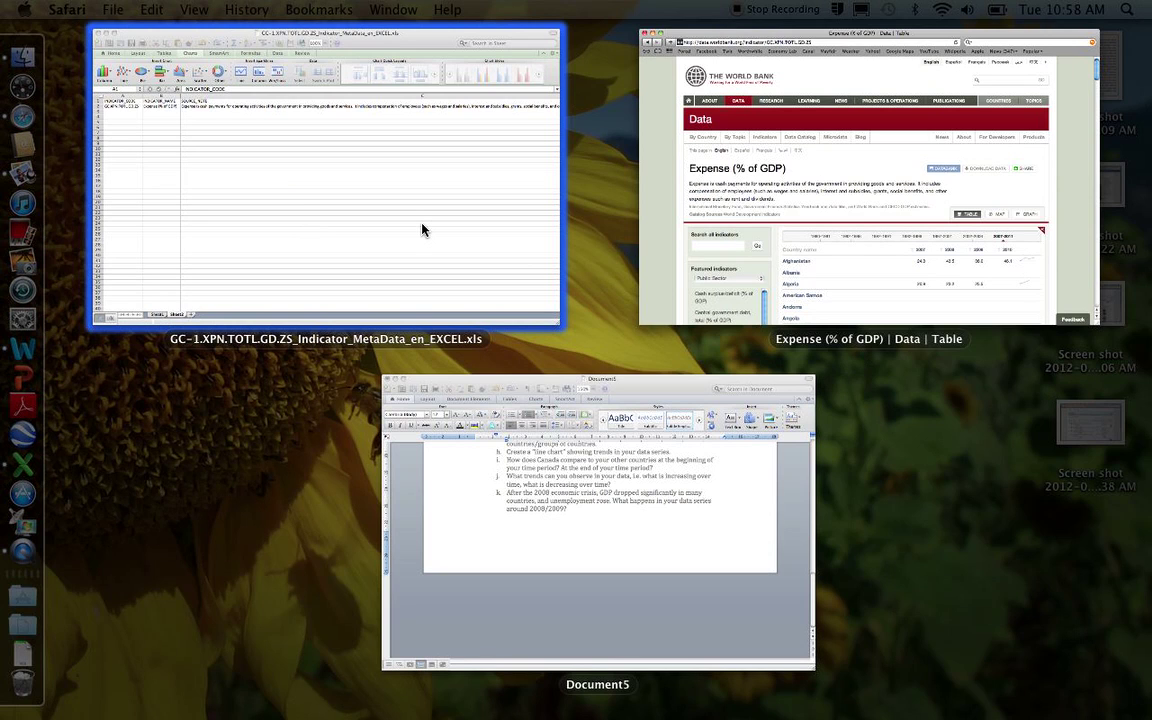
pyautogui.click(421, 229)
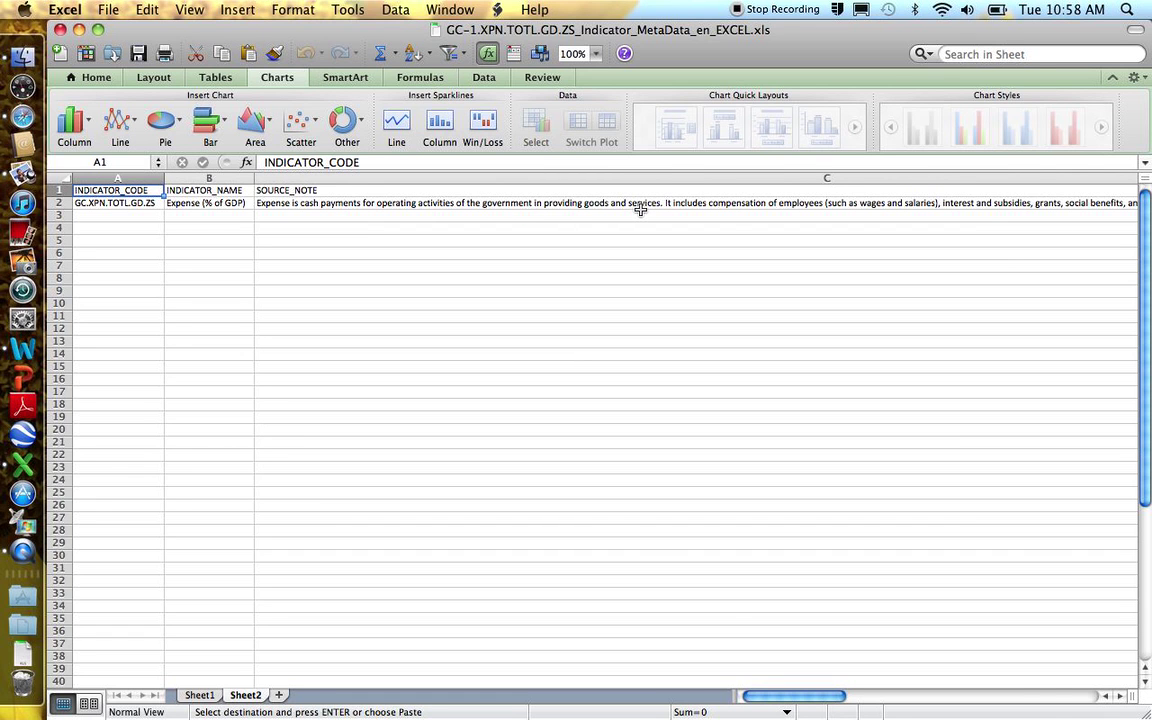
pyautogui.hscroll(10, 640, 210)
pyautogui.hscroll(-15, 640, 210)
# Open Sheet1 and examine the list of country groups and countries and the yearly data columns from 1960 onward.
pyautogui.click(214, 697)
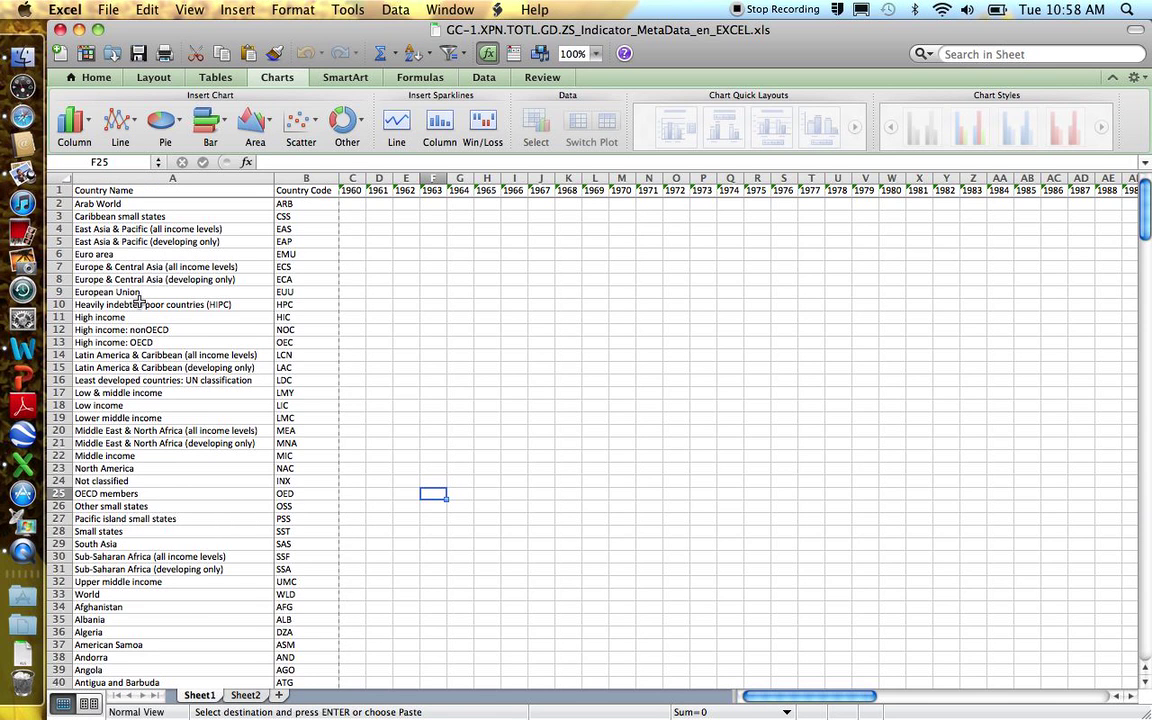
pyautogui.scroll(-20, 462, 361)
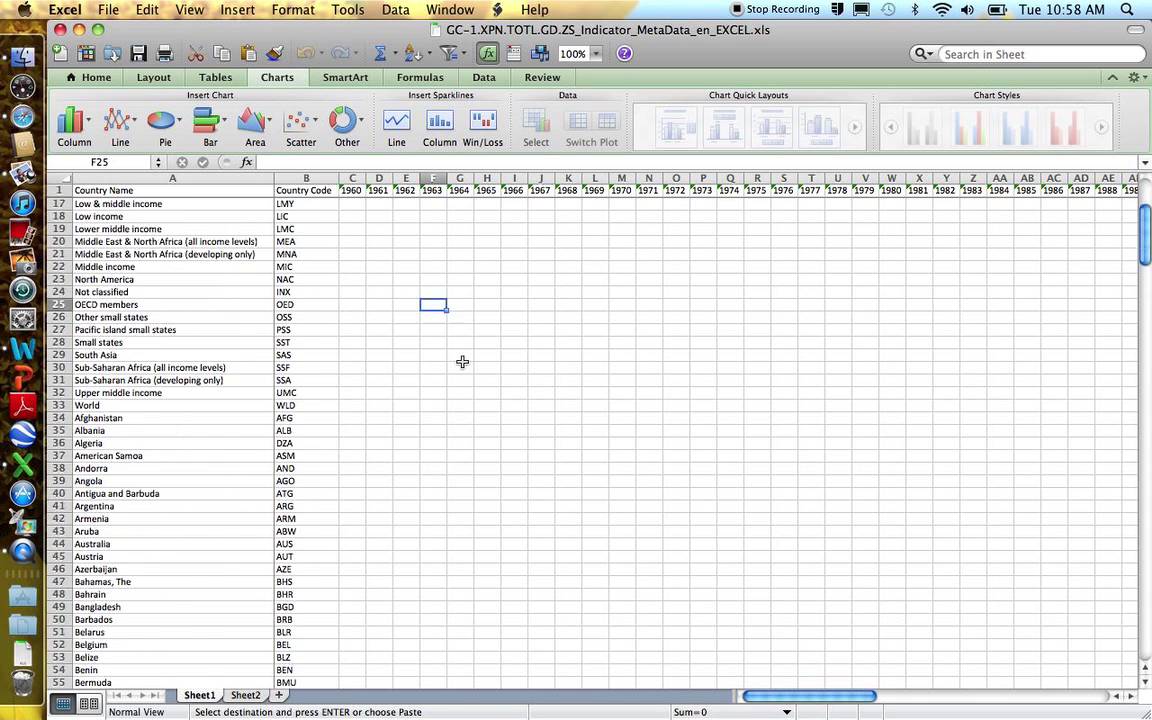
pyautogui.scroll(-20, 462, 361)
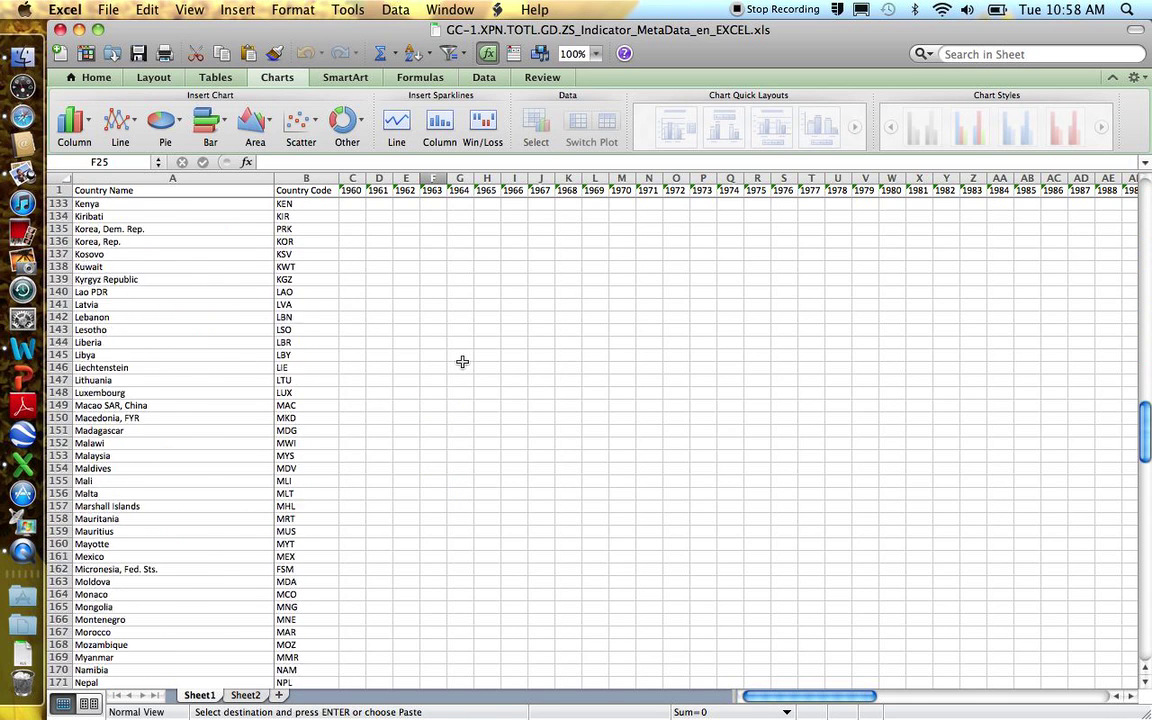
pyautogui.scroll(-14, 462, 361)
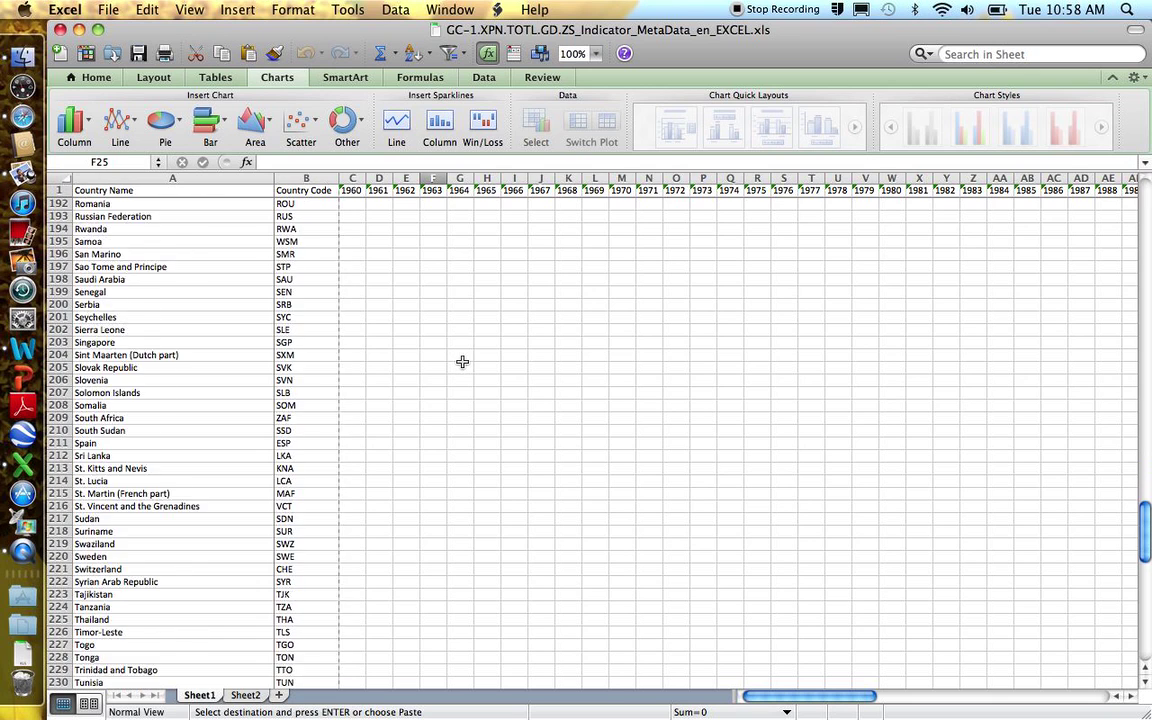
pyautogui.scroll(20, 462, 361)
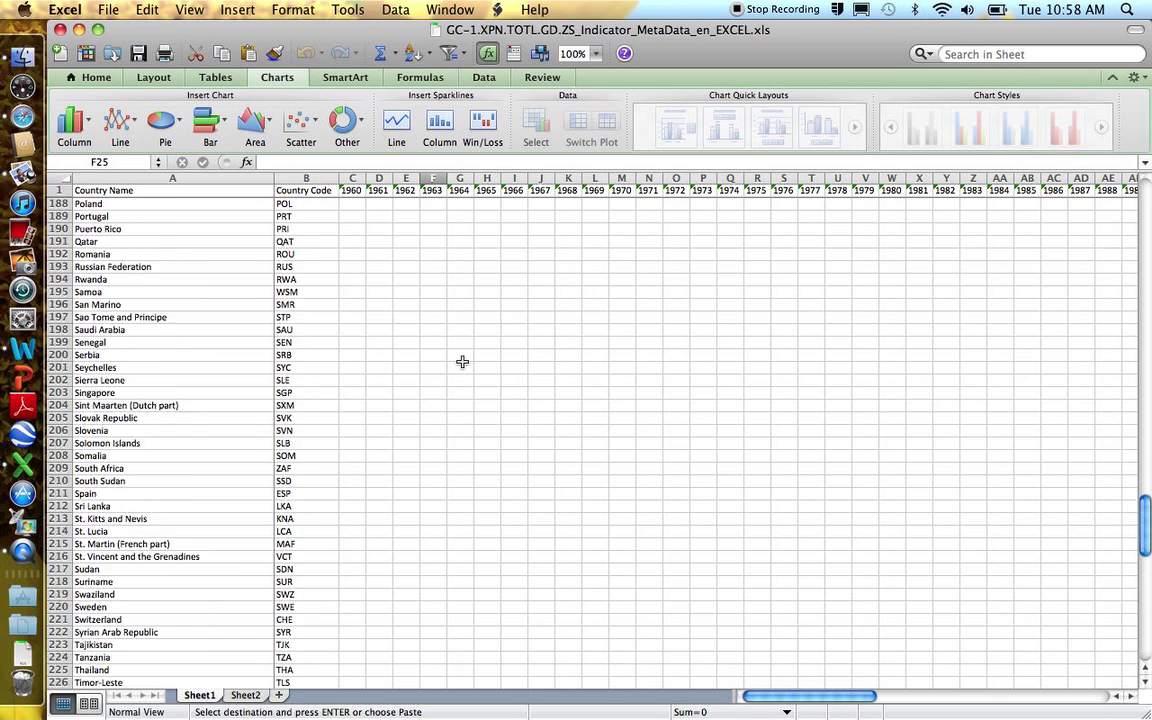
pyautogui.hscroll(7, 462, 361)
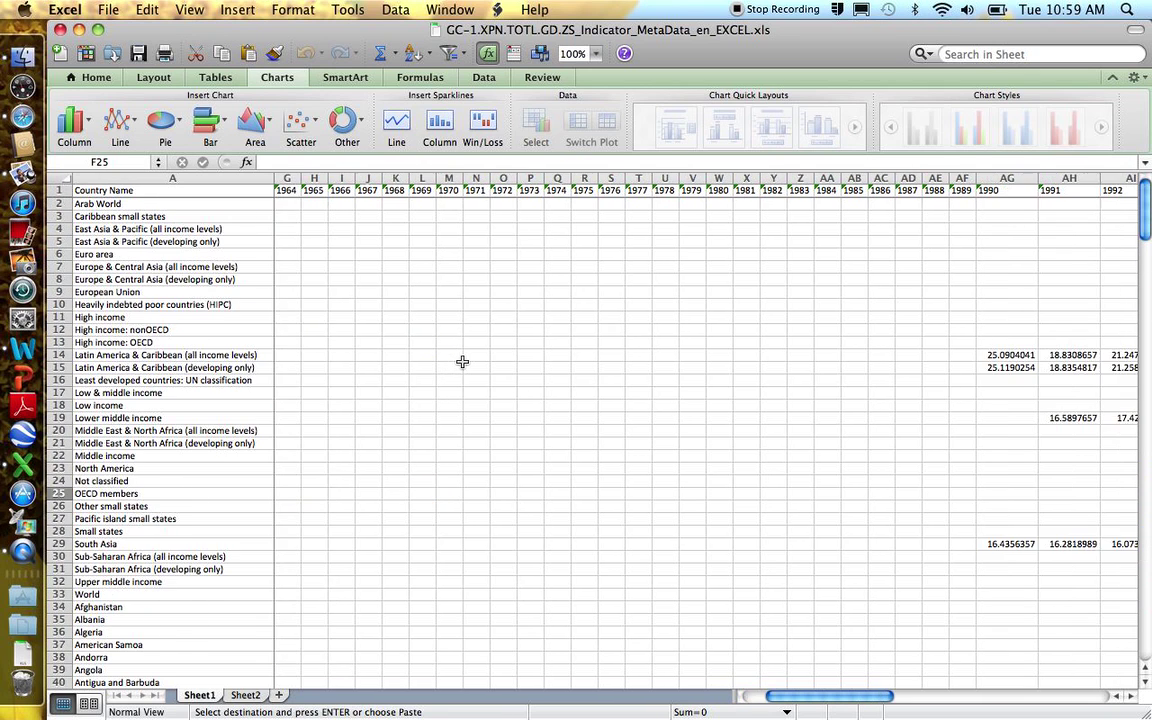
pyautogui.hscroll(4, 462, 361)
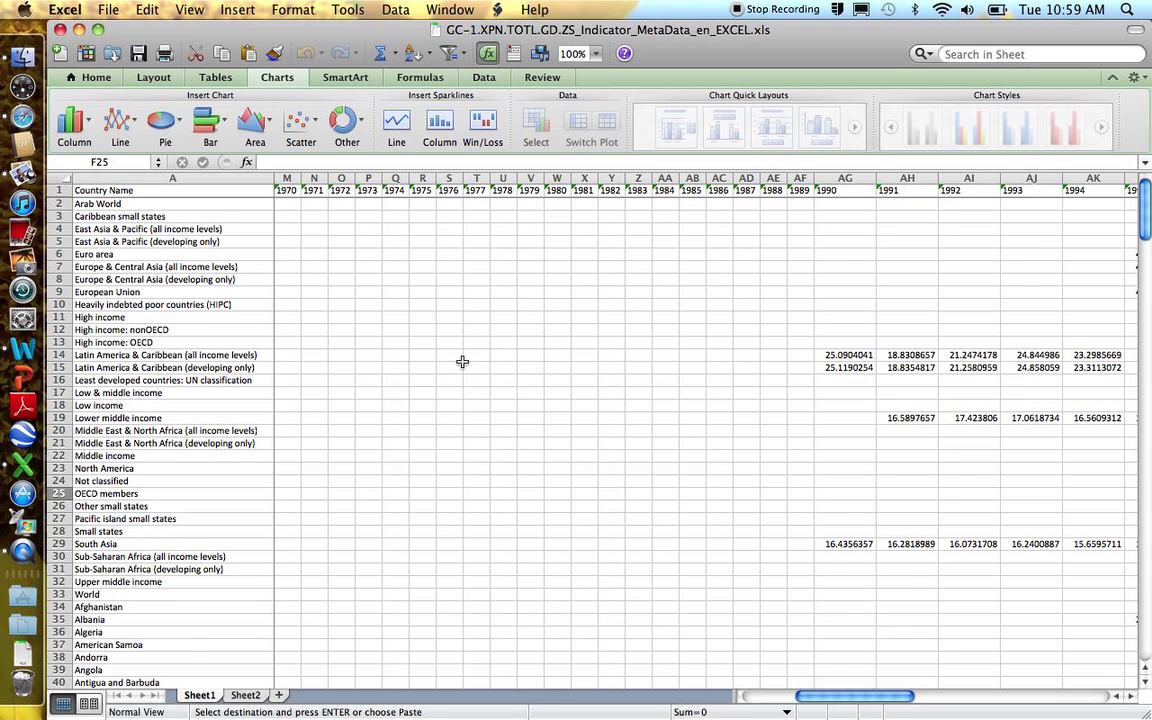
pyautogui.hscroll(1, 462, 361)
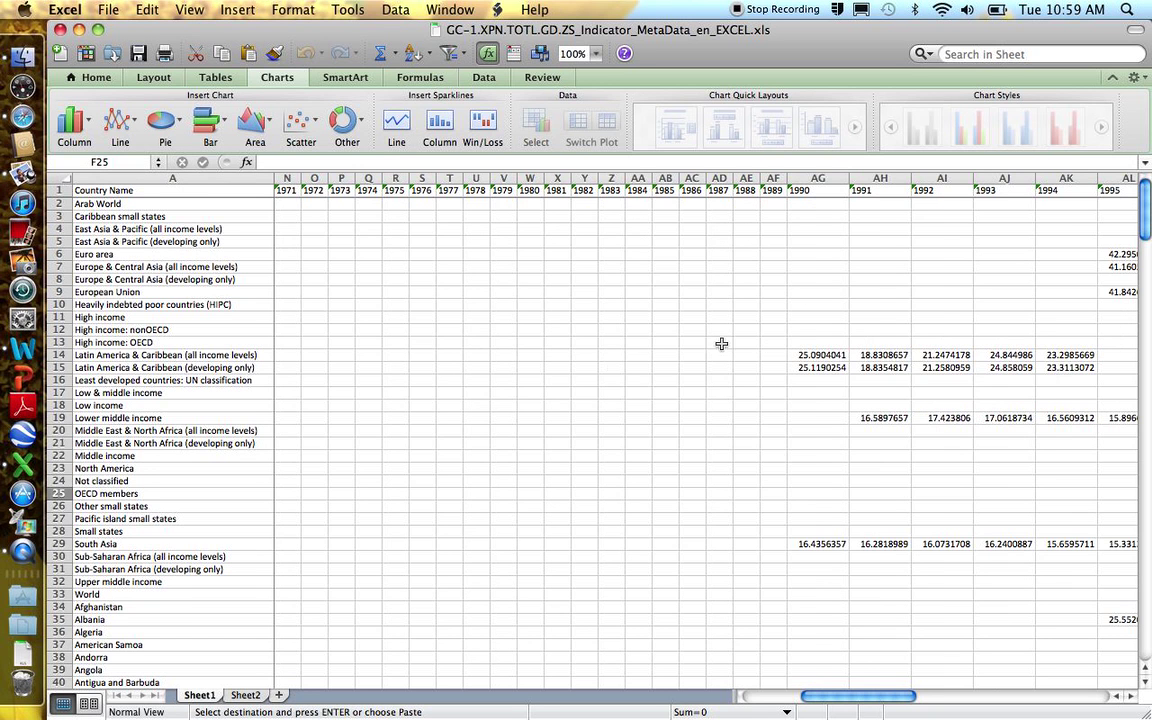
pyautogui.hscroll(-12, 604, 372)
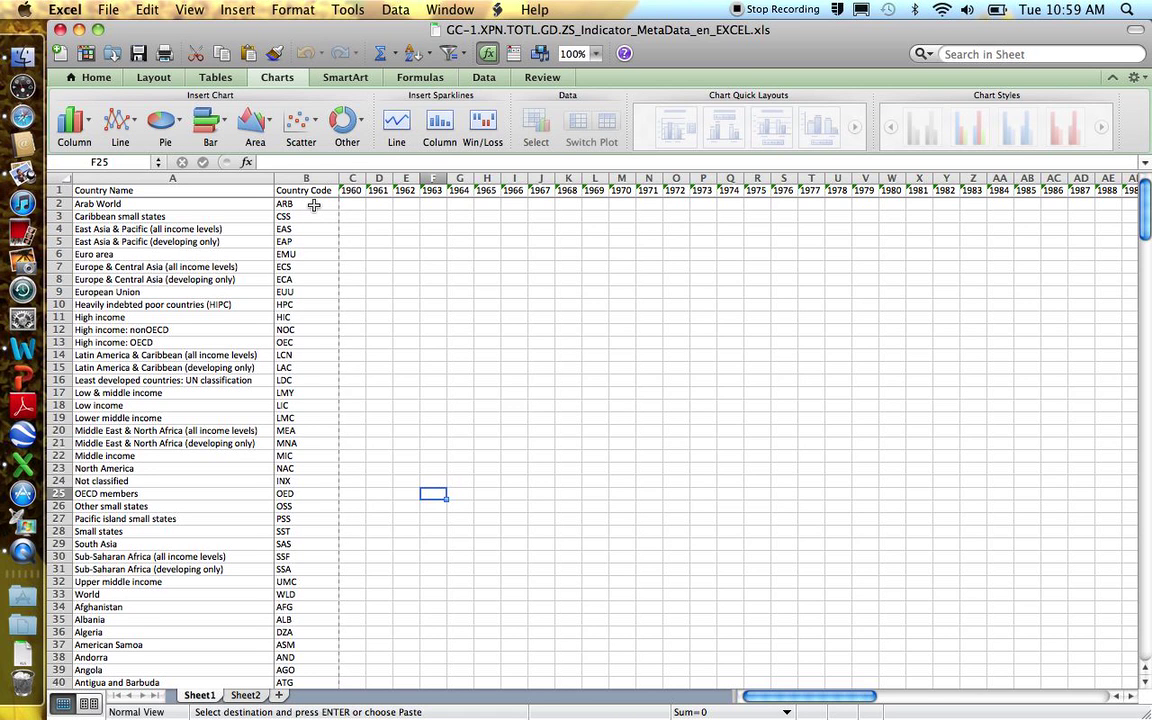
# Select cell B2 on Sheet1 and unfreeze the panes.
pyautogui.click(314, 205)
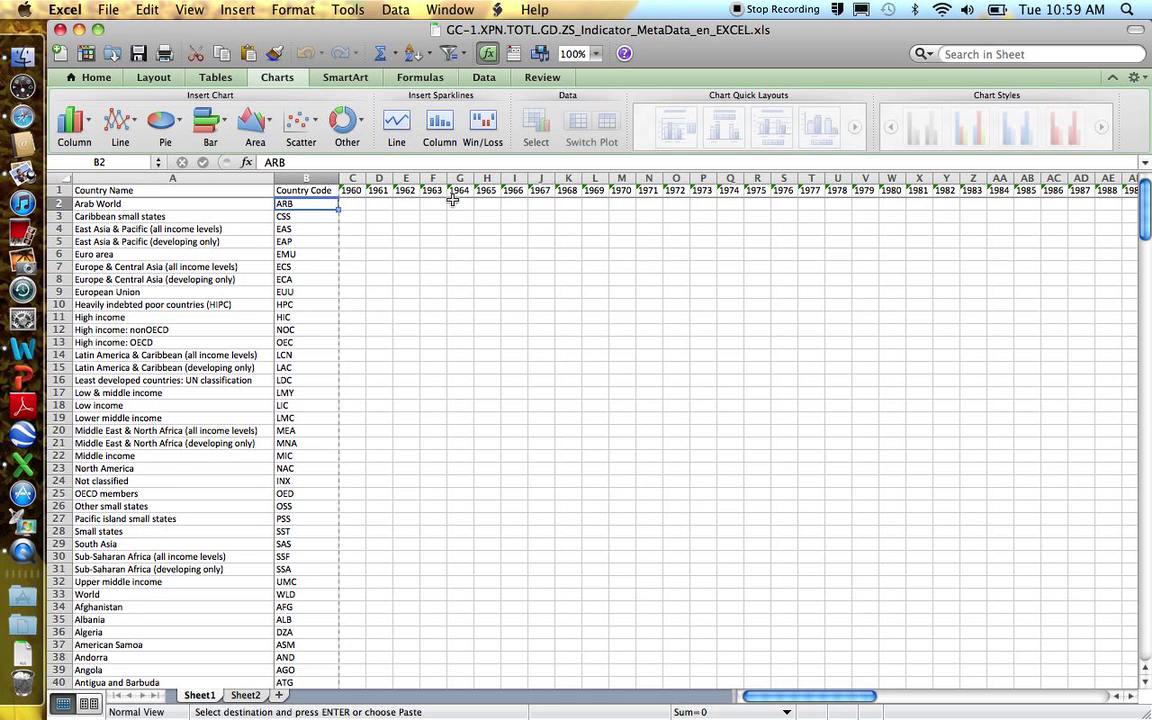
pyautogui.click(440, 10)
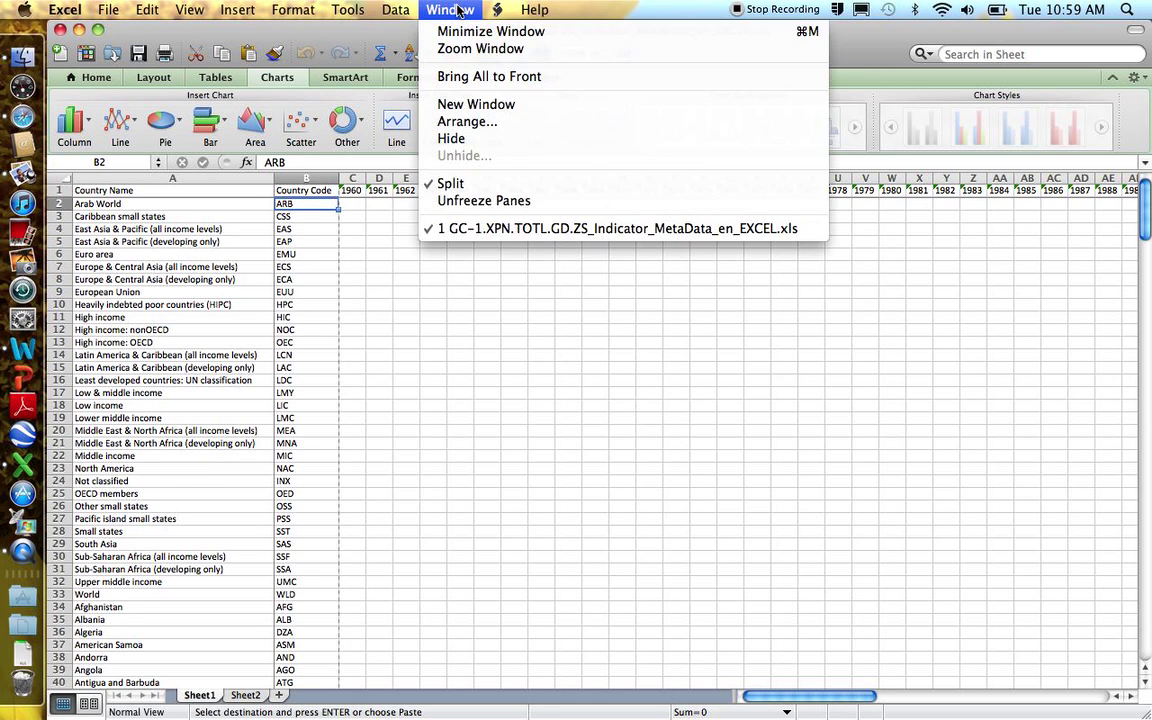
pyautogui.click(475, 201)
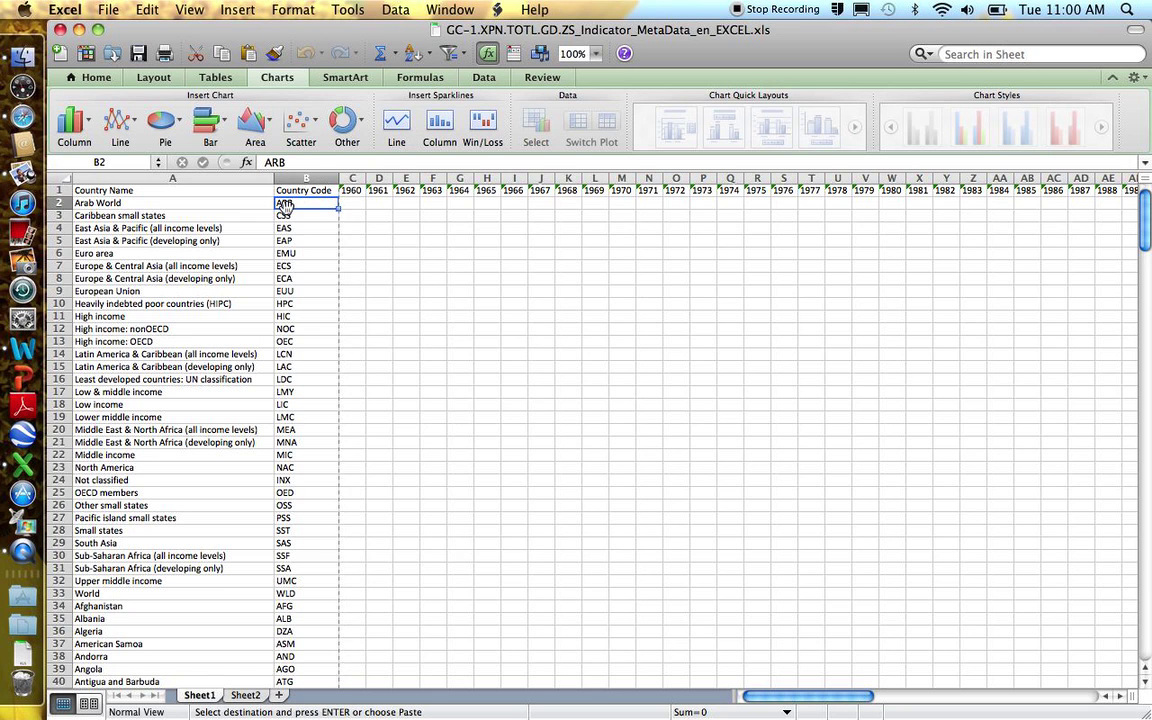
# Move down the Country Code column to row 44 and back to B2 to check how the headings behave without frozen panes.
pyautogui.press('Down')
pyautogui.press('Down')
pyautogui.press('Down')
pyautogui.press('Down')
pyautogui.press('Down')
pyautogui.press('Down')
pyautogui.press('Down')
pyautogui.press('Down')
pyautogui.press('Down')
pyautogui.press('Down')
pyautogui.press('Down')
pyautogui.press('Down')
pyautogui.press('Down')
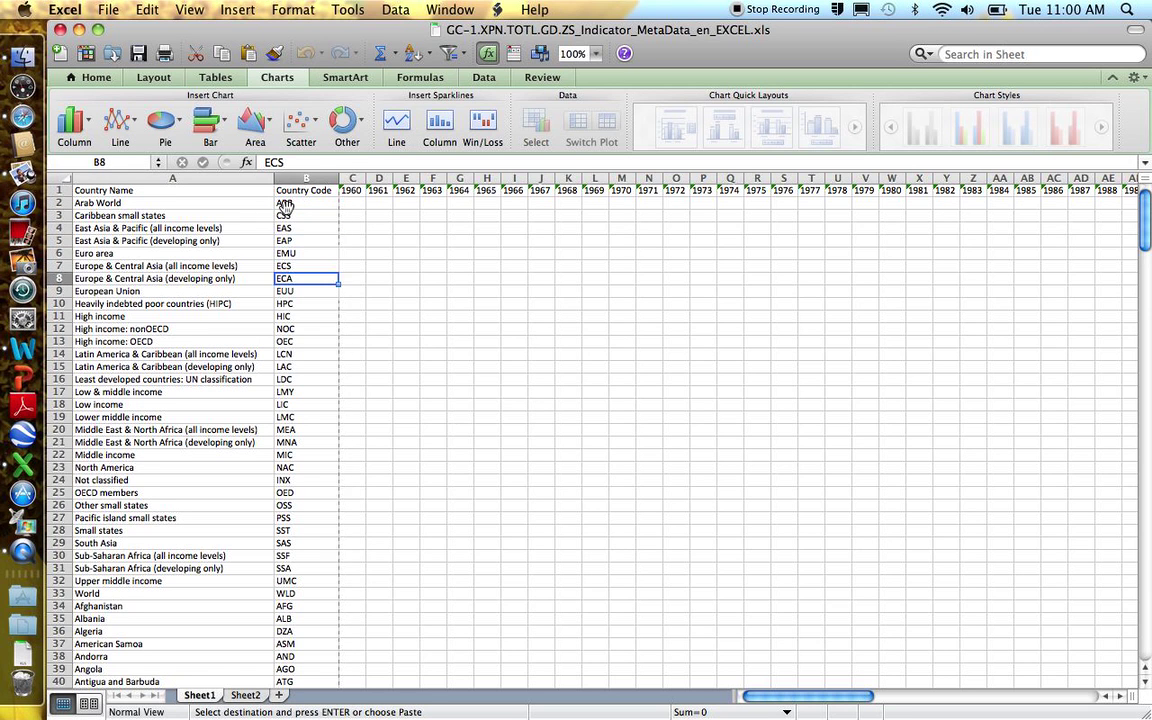
pyautogui.press('Down')
pyautogui.press('Down')
pyautogui.press('Down')
pyautogui.press('Down')
pyautogui.press('Down')
pyautogui.press('Down')
pyautogui.press('Down')
pyautogui.press('Down')
pyautogui.press('Down')
pyautogui.press('Down')
pyautogui.press('Down')
pyautogui.press('Down')
pyautogui.press('Down')
pyautogui.press('Down')
pyautogui.press('Down')
pyautogui.press('Down')
pyautogui.press('Down')
pyautogui.press('Down')
pyautogui.press('Down')
pyautogui.press('Down')
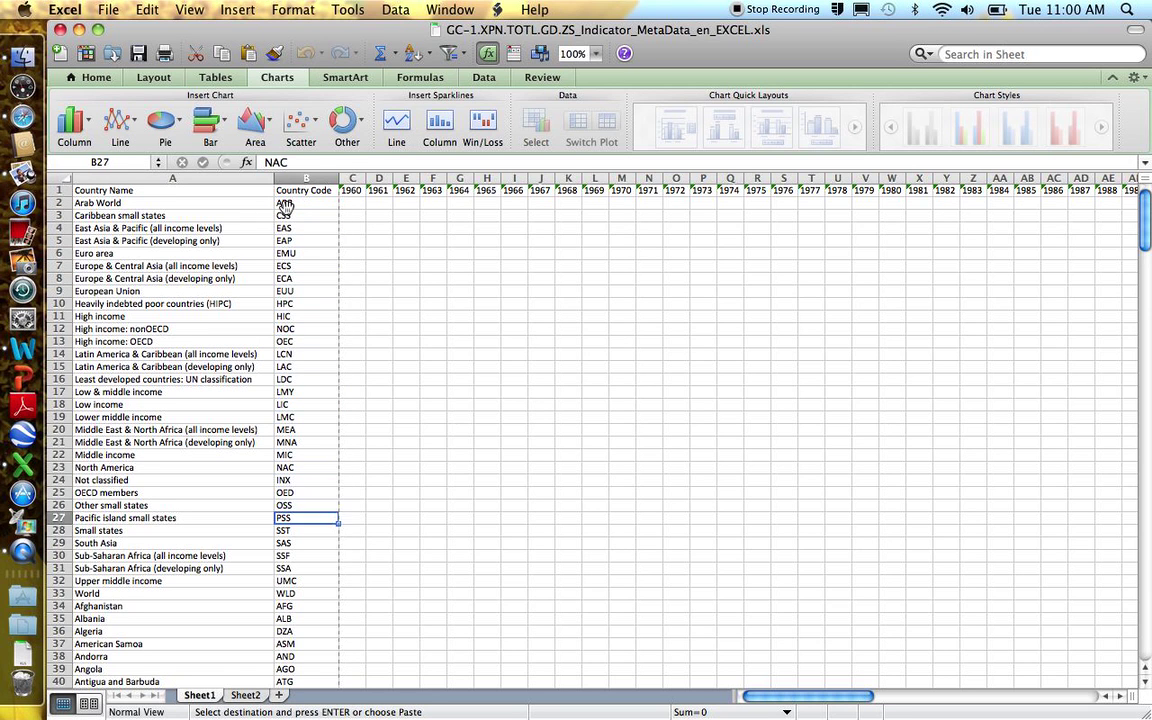
pyautogui.press('Down')
pyautogui.press('Down')
pyautogui.press('Down')
pyautogui.press('Down')
pyautogui.press('Down')
pyautogui.press('Down')
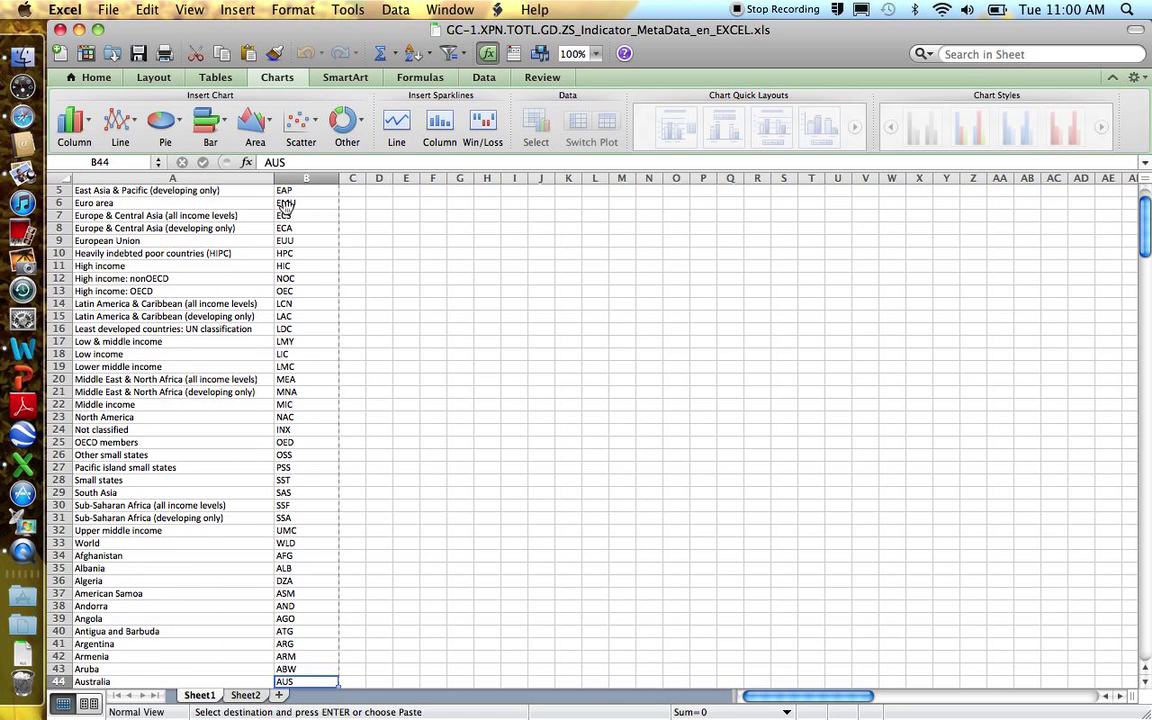
pyautogui.press('Up')
pyautogui.press('Up')
pyautogui.press('Up')
pyautogui.press('Up')
pyautogui.press('Up')
pyautogui.press('Up')
pyautogui.press('Up')
pyautogui.press('Up')
pyautogui.press('Up')
pyautogui.press('Up')
pyautogui.press('Up')
pyautogui.press('Up')
pyautogui.press('Up')
pyautogui.press('Up')
pyautogui.press('Up')
pyautogui.press('Up')
pyautogui.press('Up')
pyautogui.press('Up')
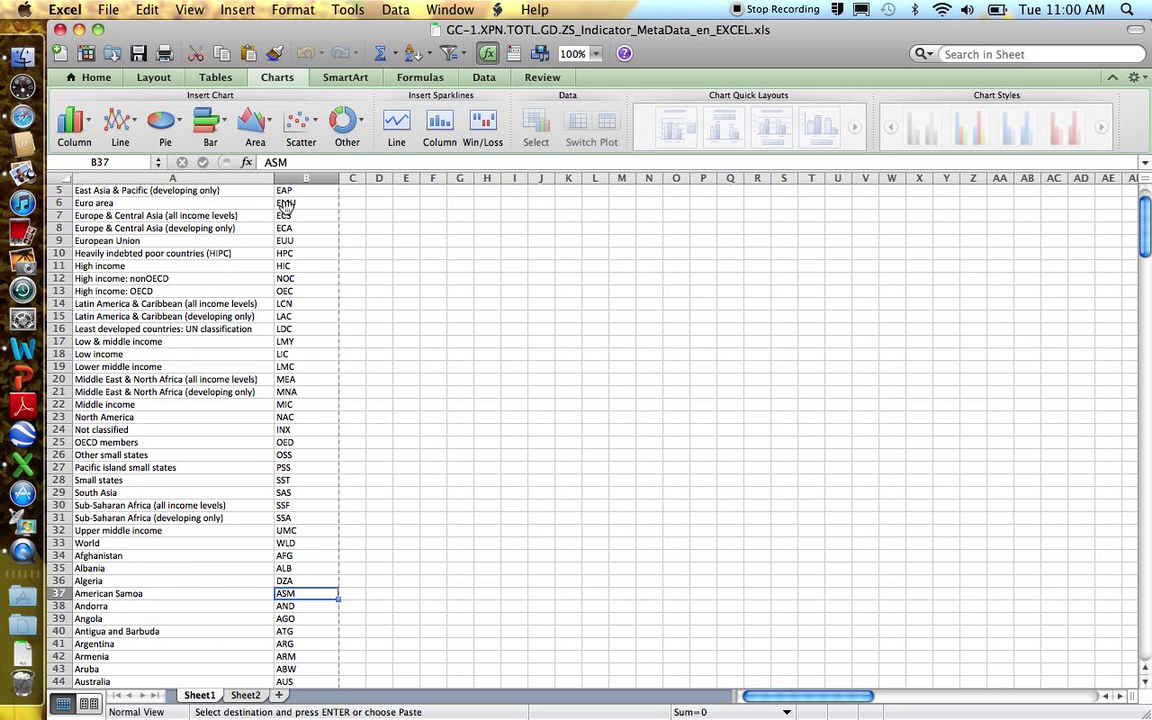
pyautogui.press('Up')
pyautogui.press('Up')
pyautogui.press('Up')
pyautogui.press('Up')
pyautogui.press('Up')
pyautogui.press('Up')
pyautogui.press('Up')
pyautogui.press('Up')
pyautogui.press('Up')
pyautogui.press('Up')
pyautogui.press('Up')
pyautogui.press('Up')
pyautogui.press('Up')
pyautogui.press('Up')
pyautogui.press('Up')
pyautogui.press('Up')
pyautogui.press('Up')
pyautogui.press('Up')
pyautogui.press('Up')
pyautogui.press('Up')
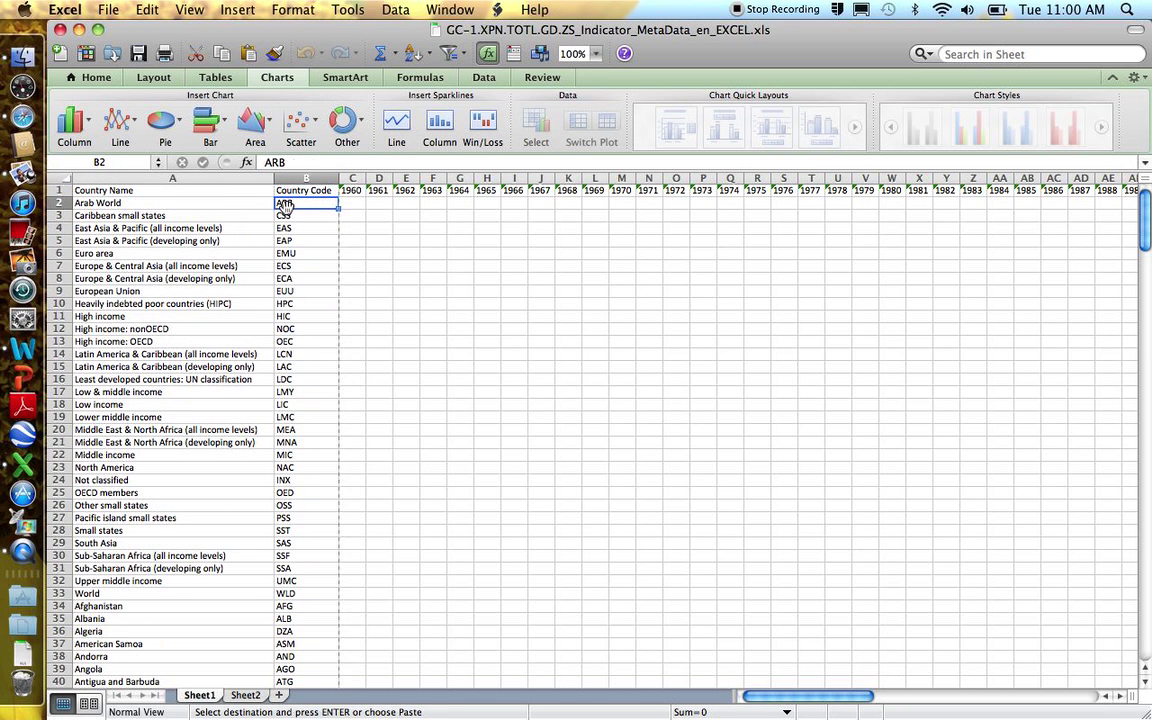
# Freeze the panes at cell B2 to lock the year header row and the Country Name column.
pyautogui.click(437, 10)
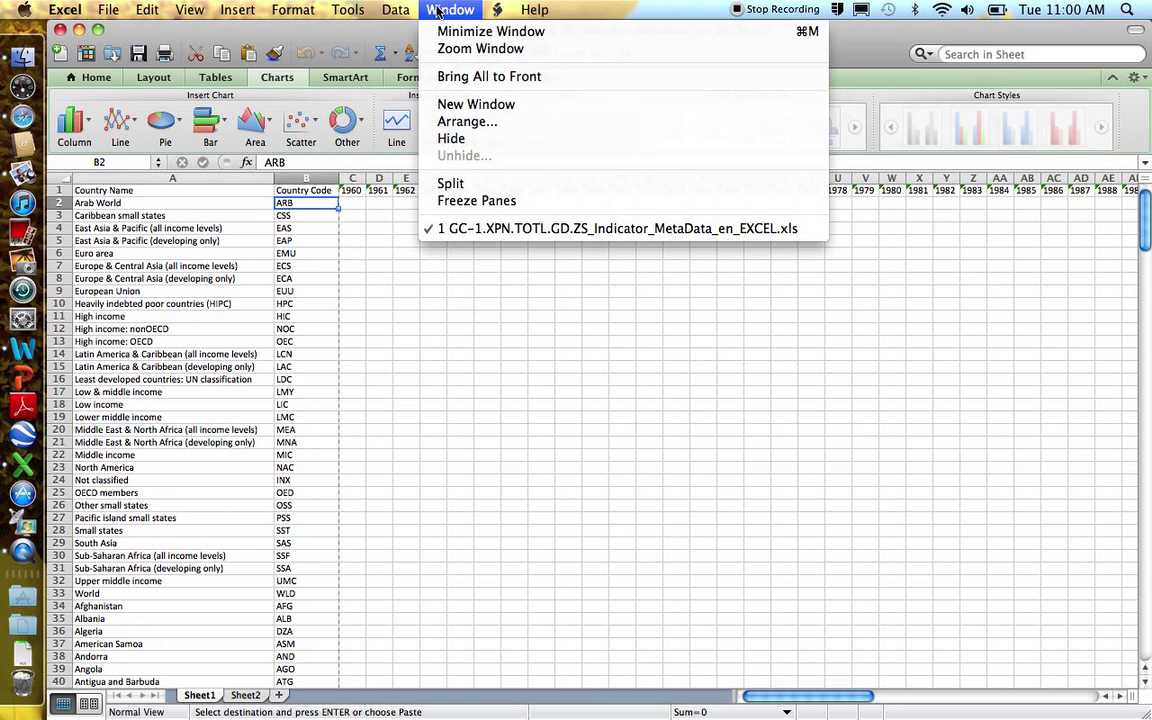
pyautogui.click(467, 204)
# Move down the Country Code column to Bahrain's row to check how the header row behaves with frozen panes.
pyautogui.press('Down')
pyautogui.press('Down')
pyautogui.press('Down')
pyautogui.press('Down')
pyautogui.press('Down')
pyautogui.press('Down')
pyautogui.press('Down')
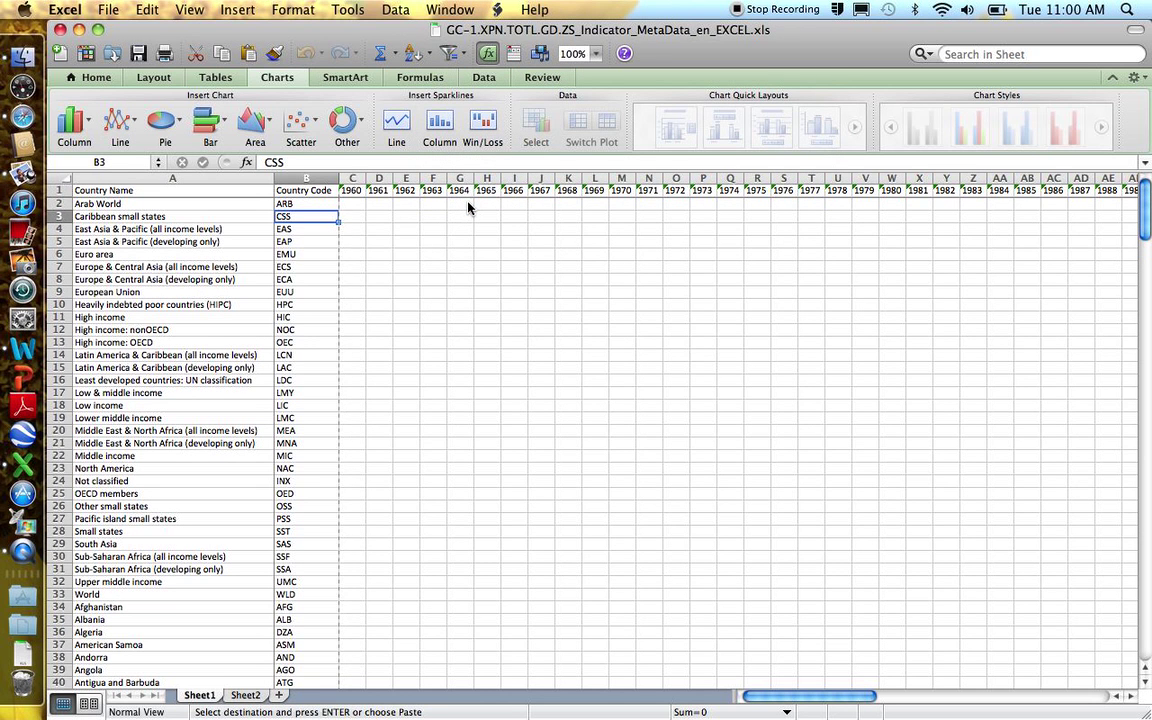
pyautogui.press('Down')
pyautogui.press('Down')
pyautogui.press('Down')
pyautogui.press('Down')
pyautogui.press('Down')
pyautogui.press('Down')
pyautogui.press('Down')
pyautogui.press('Down')
pyautogui.press('Down')
pyautogui.press('Down')
pyautogui.press('Down')
pyautogui.press('Down')
pyautogui.press('Down')
pyautogui.press('Down')
pyautogui.press('Down')
pyautogui.press('Down')
pyautogui.press('Down')
pyautogui.press('Down')
pyautogui.press('Down')
pyautogui.press('Down')
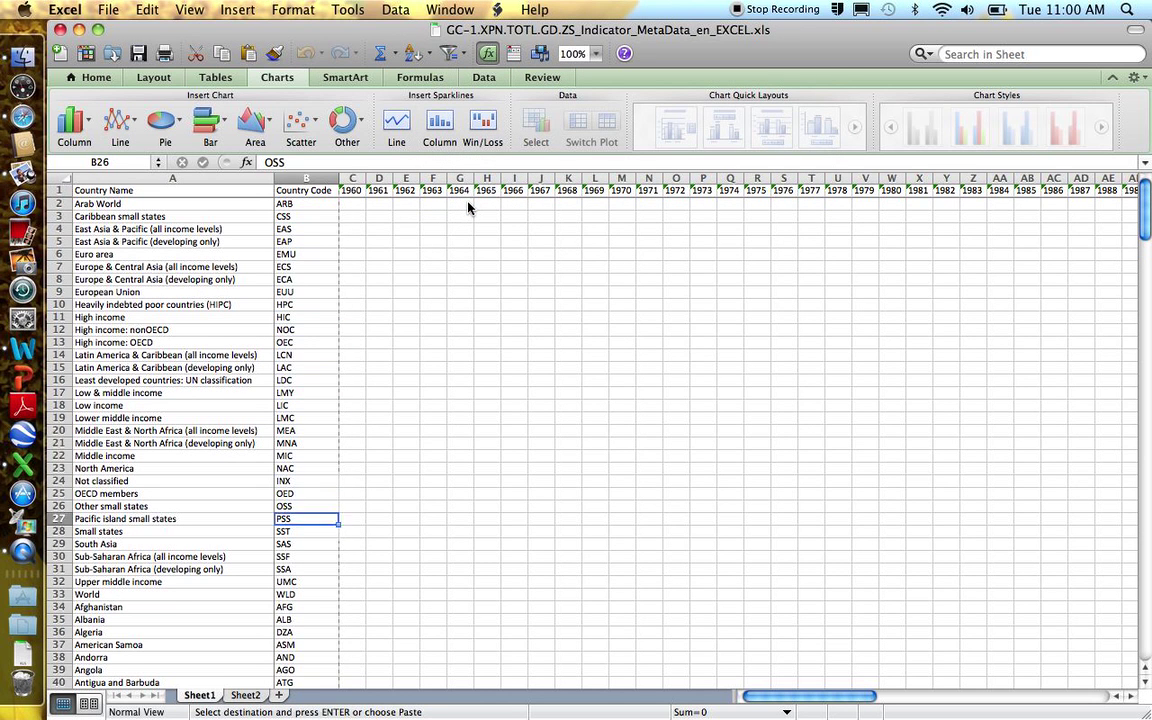
pyautogui.press('Down')
pyautogui.press('Down')
pyautogui.press('Down')
pyautogui.press('Down')
pyautogui.press('Down')
pyautogui.press('Down')
pyautogui.press('Down')
pyautogui.press('Down')
pyautogui.press('Down')
pyautogui.press('Down')
pyautogui.press('Down')
pyautogui.press('Down')
pyautogui.press('Down')
pyautogui.press('Down')
pyautogui.press('Down')
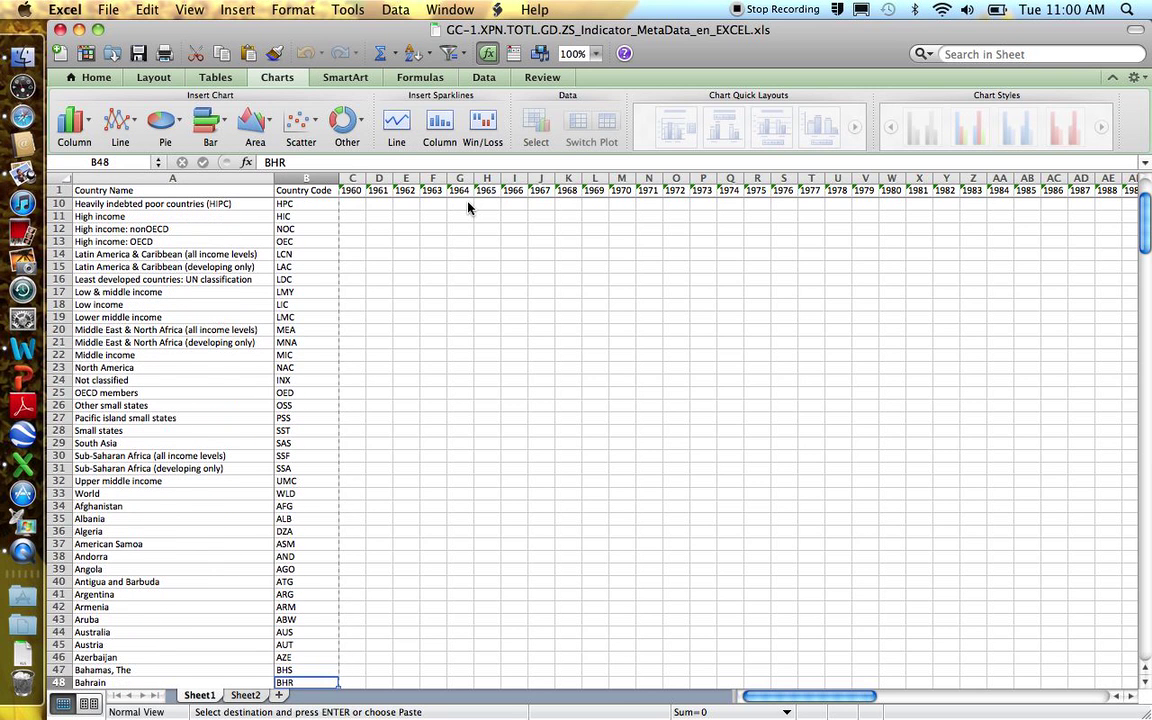
# Move back up the Country Code column from Bahrain's row to B2 to check the frozen header row.
pyautogui.press('Up')
pyautogui.press('Up')
pyautogui.press('Up')
pyautogui.press('Up')
pyautogui.press('Up')
pyautogui.press('Up')
pyautogui.press('Up')
pyautogui.press('Up')
pyautogui.press('Up')
pyautogui.press('Up')
pyautogui.press('Up')
pyautogui.press('Up')
pyautogui.press('Up')
pyautogui.press('Up')
pyautogui.press('Up')
pyautogui.press('Up')
pyautogui.press('Up')
pyautogui.press('Up')
pyautogui.press('Up')
pyautogui.press('Up')
pyautogui.press('Up')
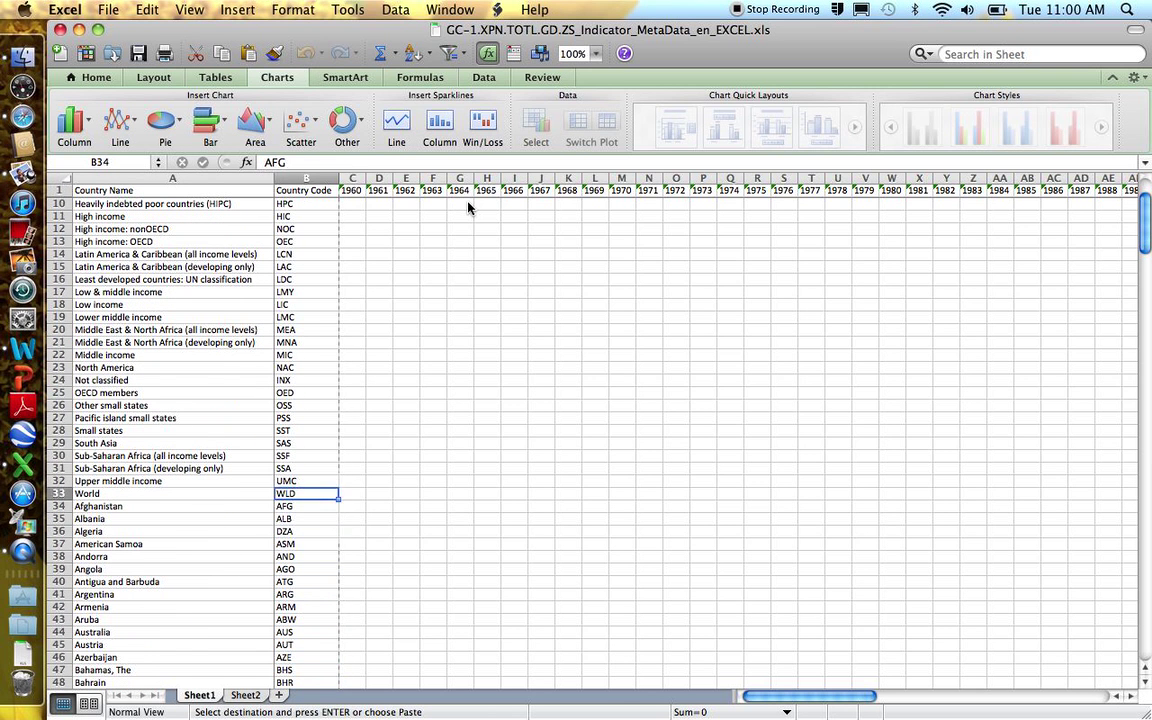
pyautogui.press('Up')
pyautogui.press('Up')
pyautogui.press('Up')
pyautogui.press('Up')
pyautogui.press('Up')
pyautogui.press('Up')
pyautogui.press('Up')
pyautogui.press('Up')
pyautogui.press('Up')
pyautogui.press('Up')
pyautogui.press('Up')
pyautogui.press('Up')
pyautogui.press('Up')
pyautogui.press('Up')
pyautogui.press('Up')
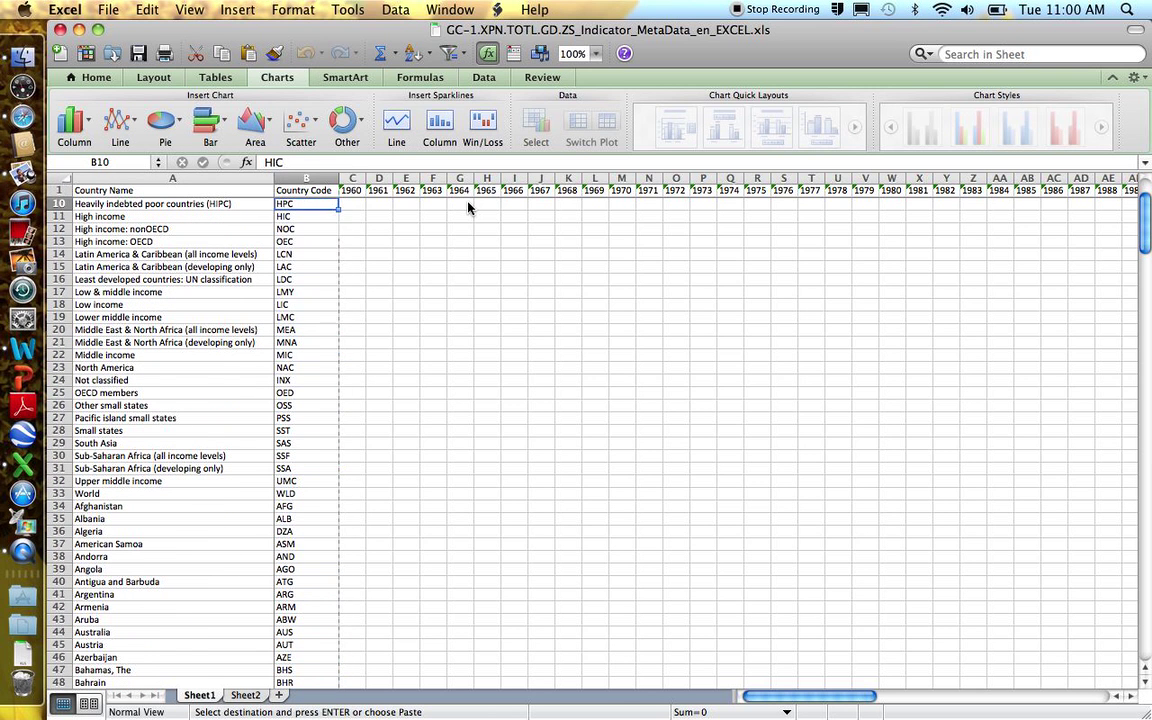
pyautogui.press('Down')
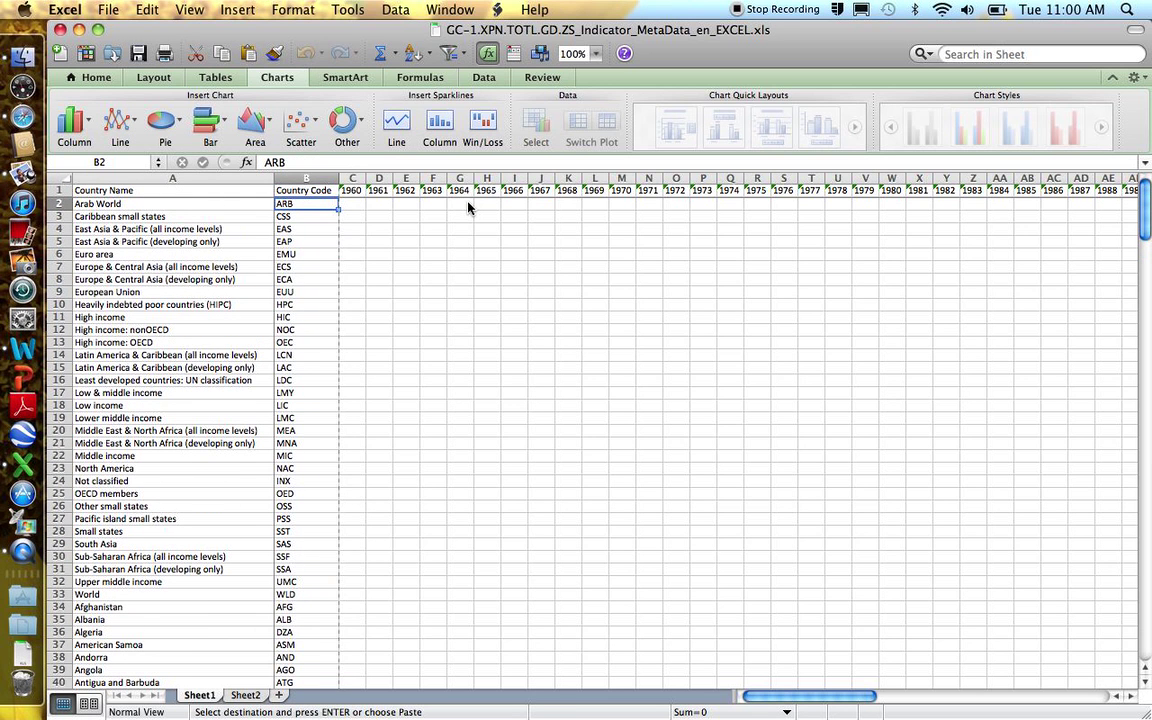
# Delete the rows from Arab World through East Asia & Pacific (developing only), rows 2 to 5.
pyautogui.click(62, 203)
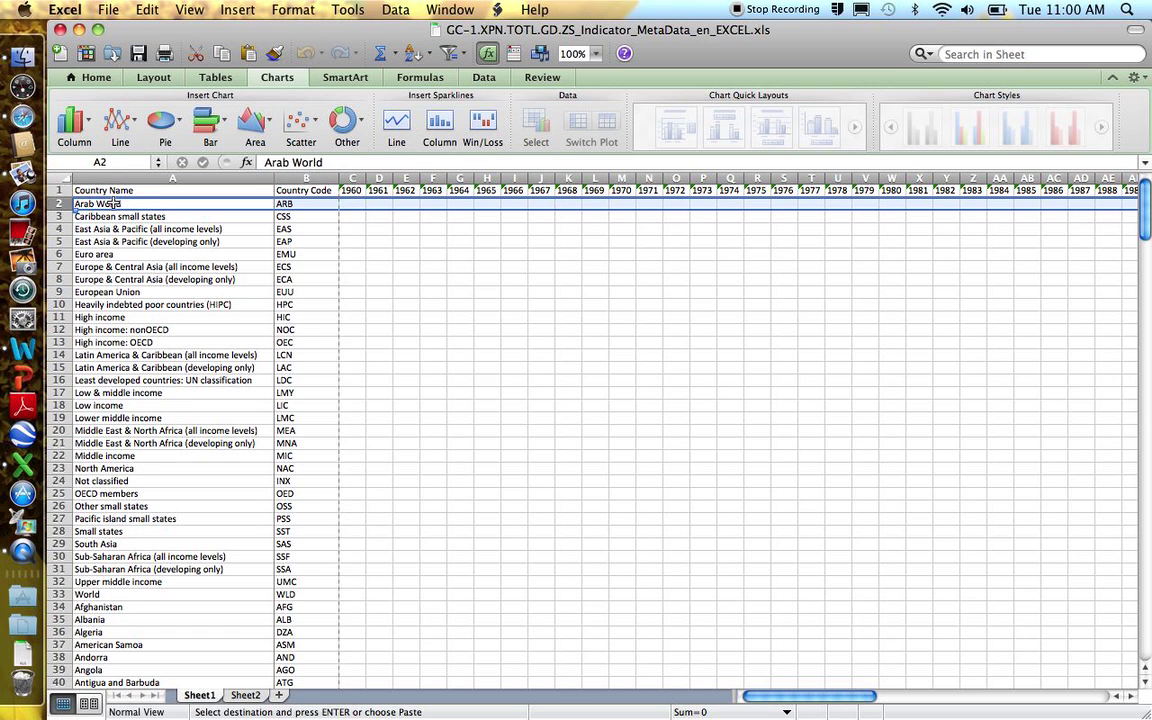
pyautogui.click(353, 203)
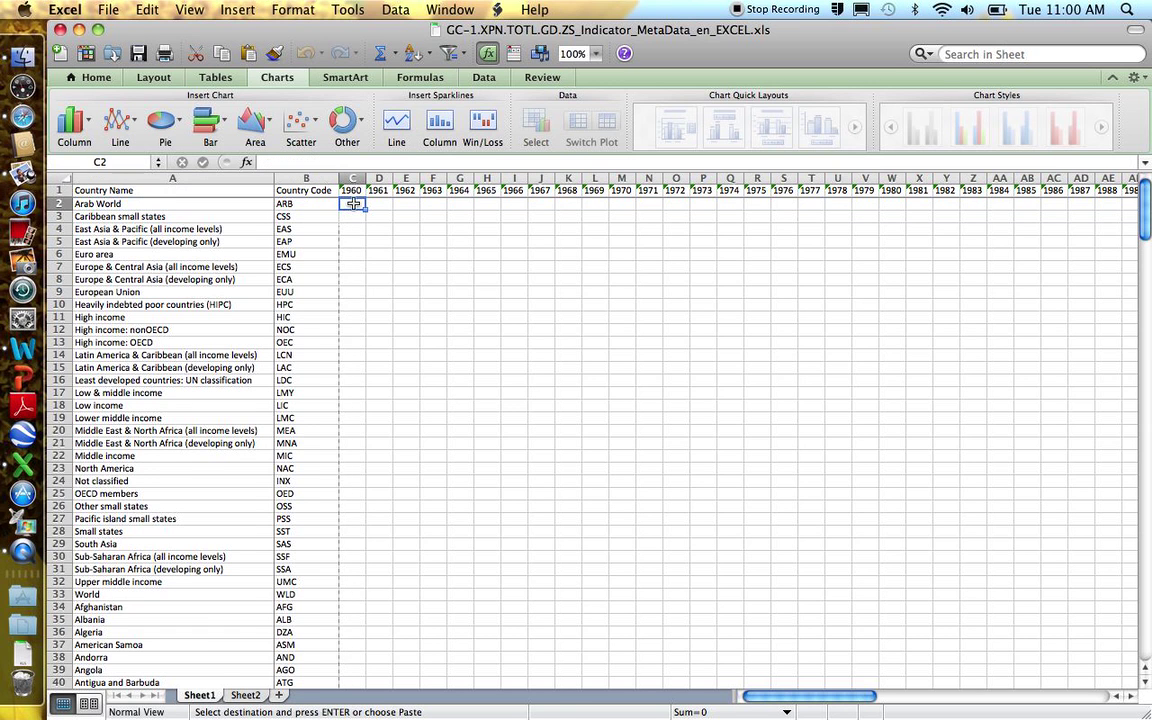
pyautogui.click(165, 203)
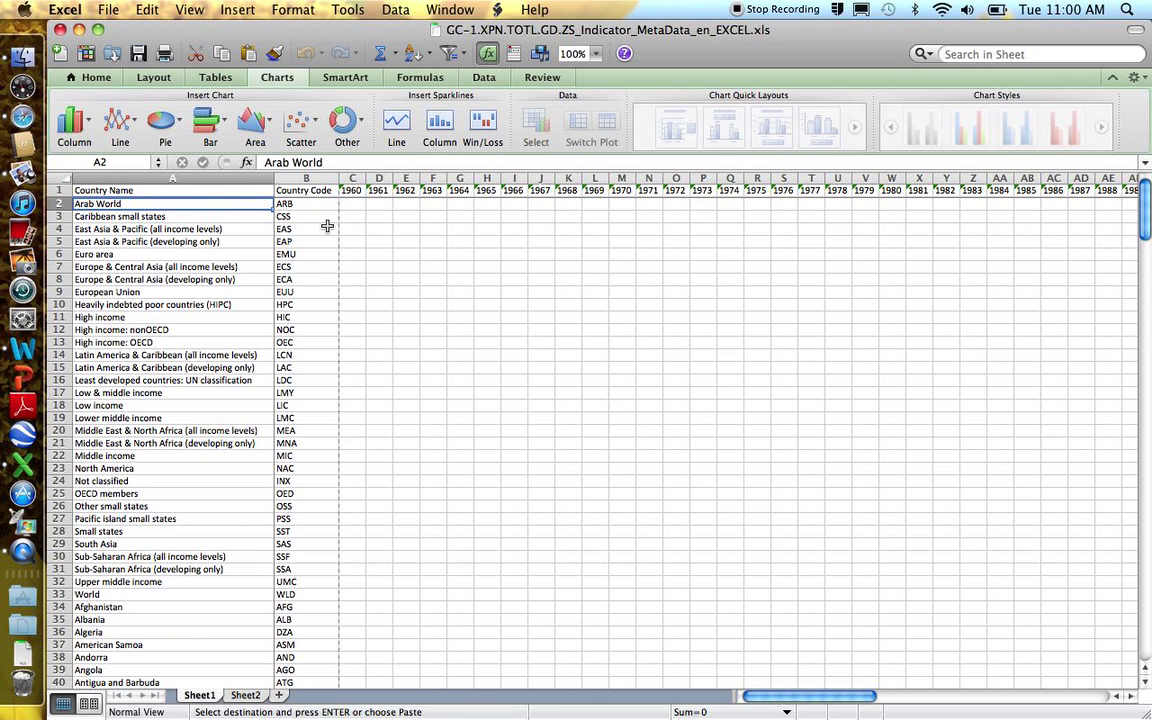
pyautogui.click(62, 203)
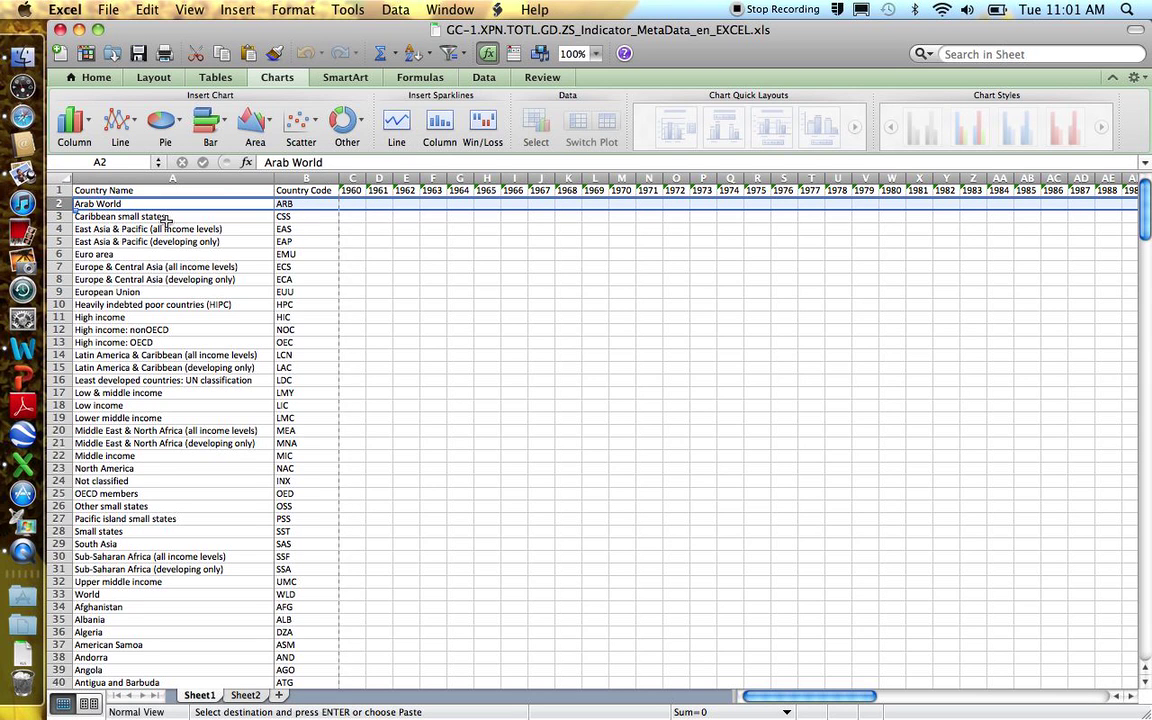
pyautogui.moveTo(165, 222); pyautogui.dragTo(165, 242)
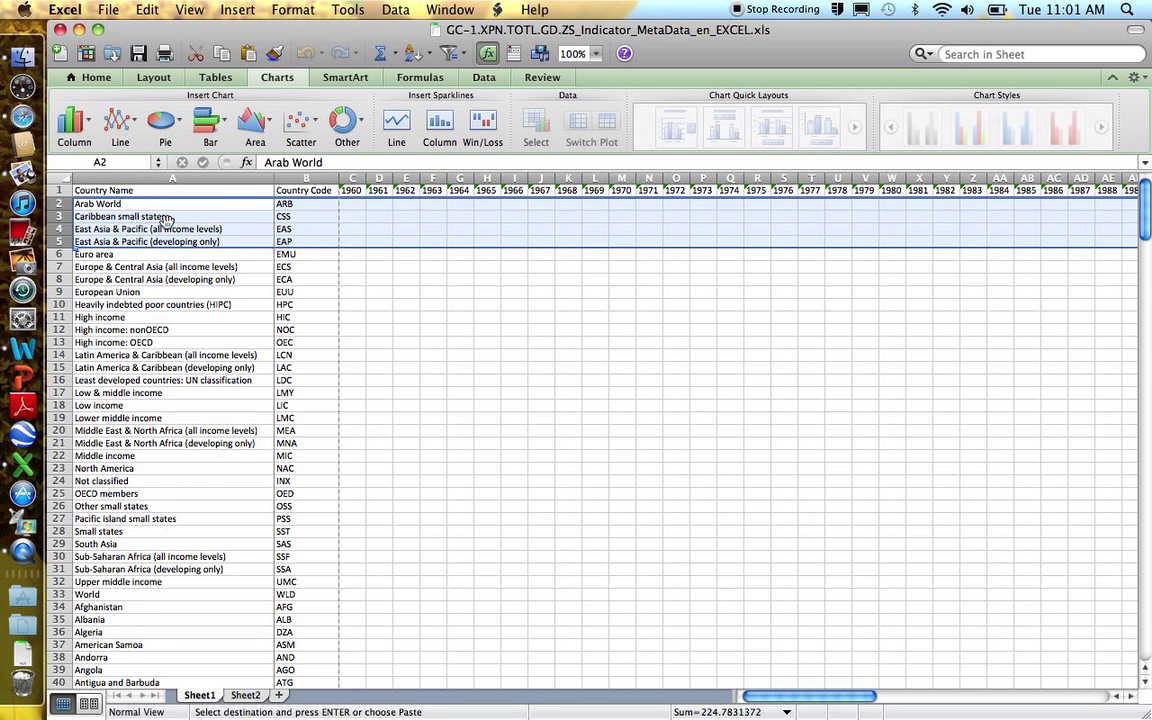
pyautogui.click(147, 10)
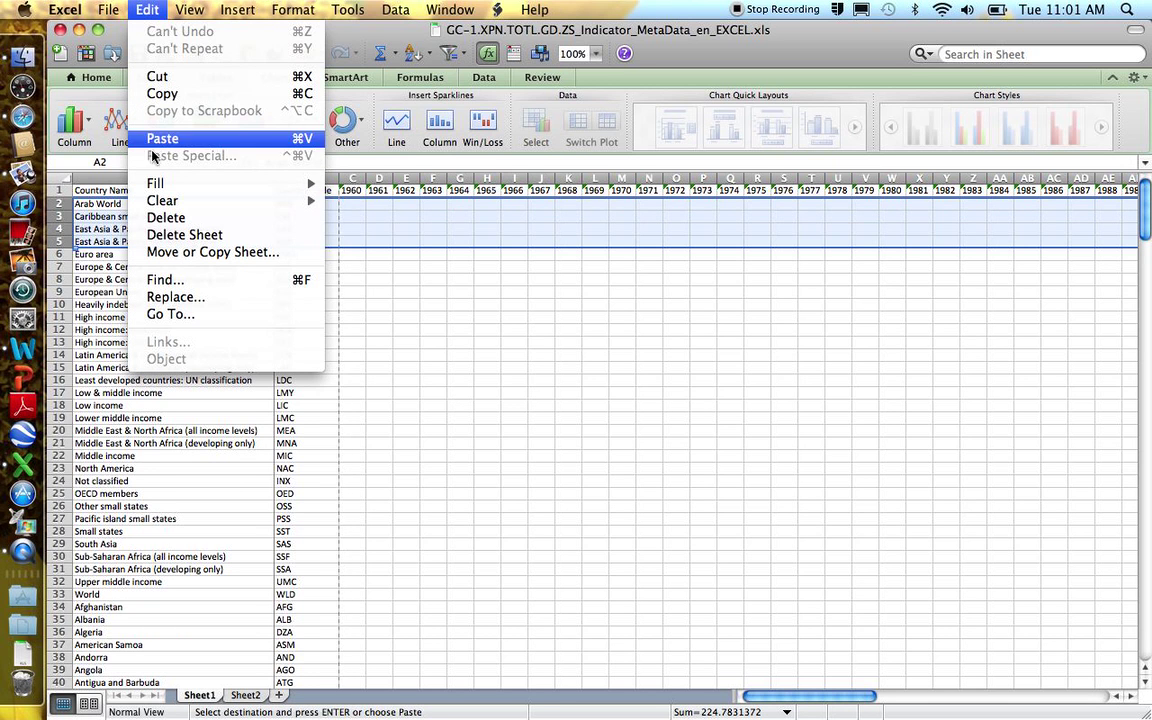
pyautogui.click(157, 218)
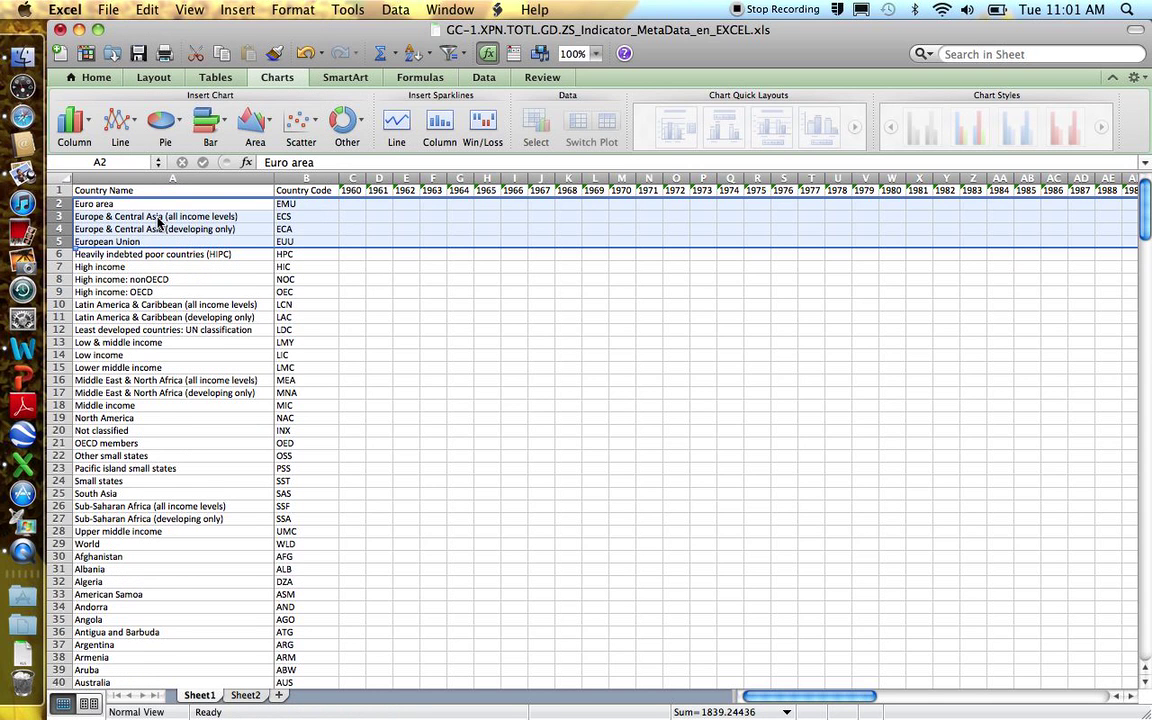
# Delete the rows from Europe & Central Asia (all income levels) through Heavily indebted poor countries (HIPC), keeping Euro area.
pyautogui.click(62, 204)
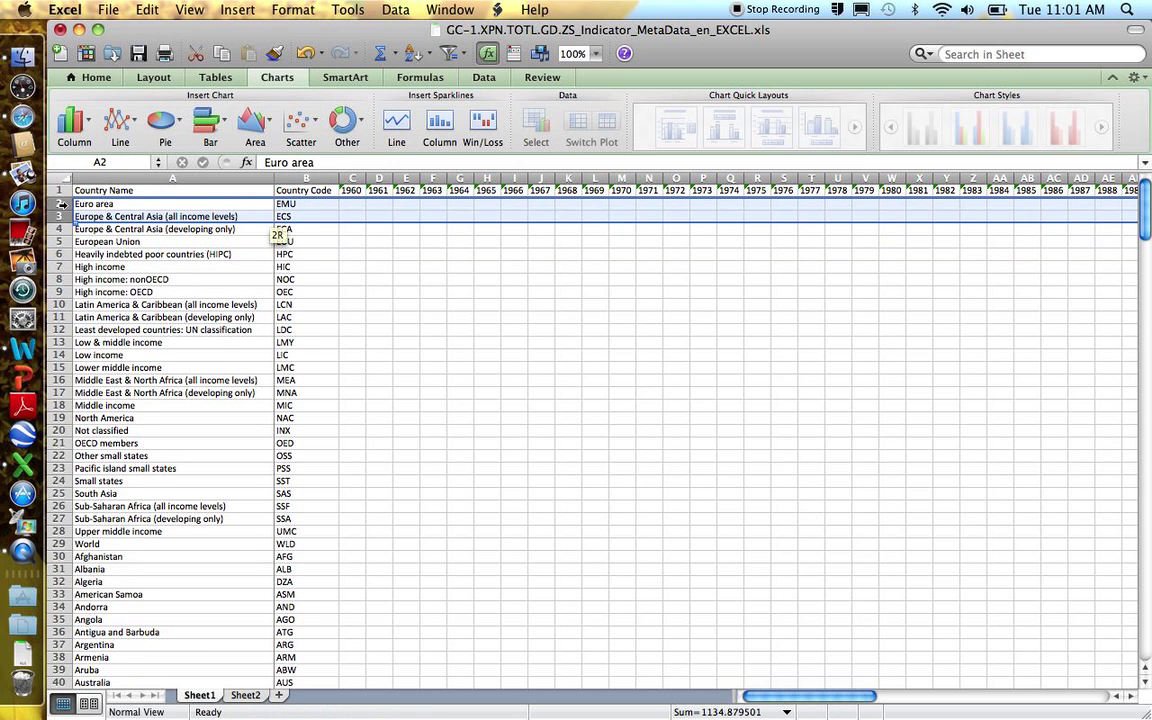
pyautogui.press('Down')
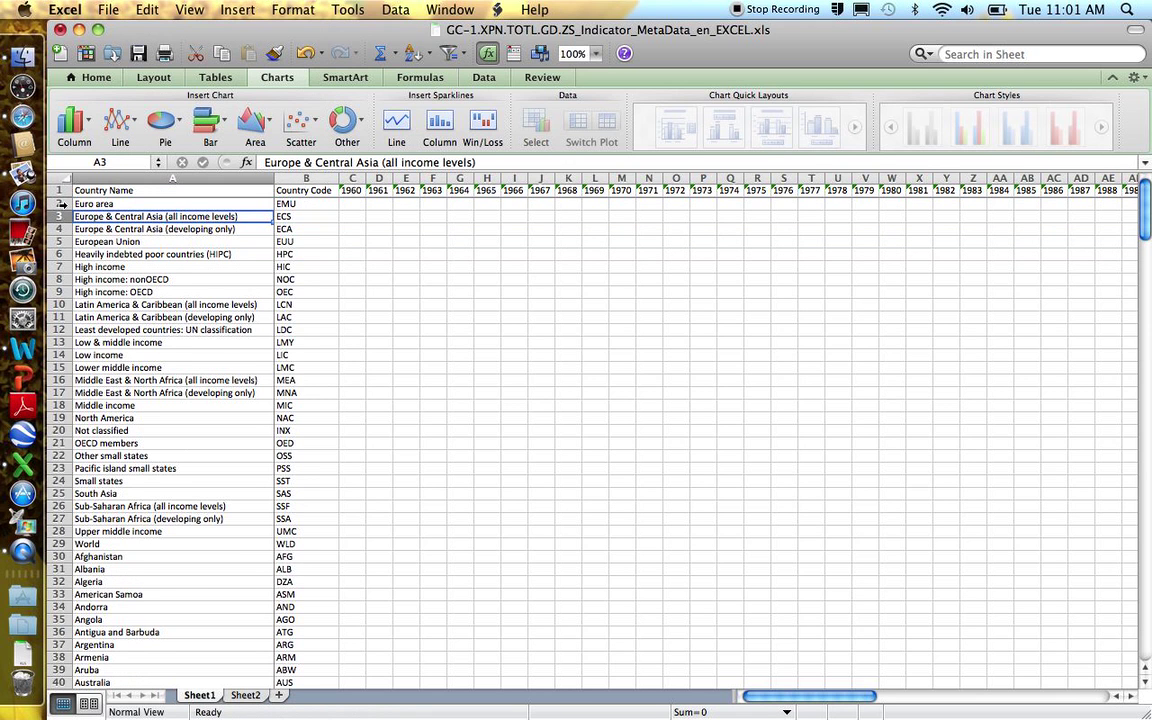
pyautogui.click(57, 216)
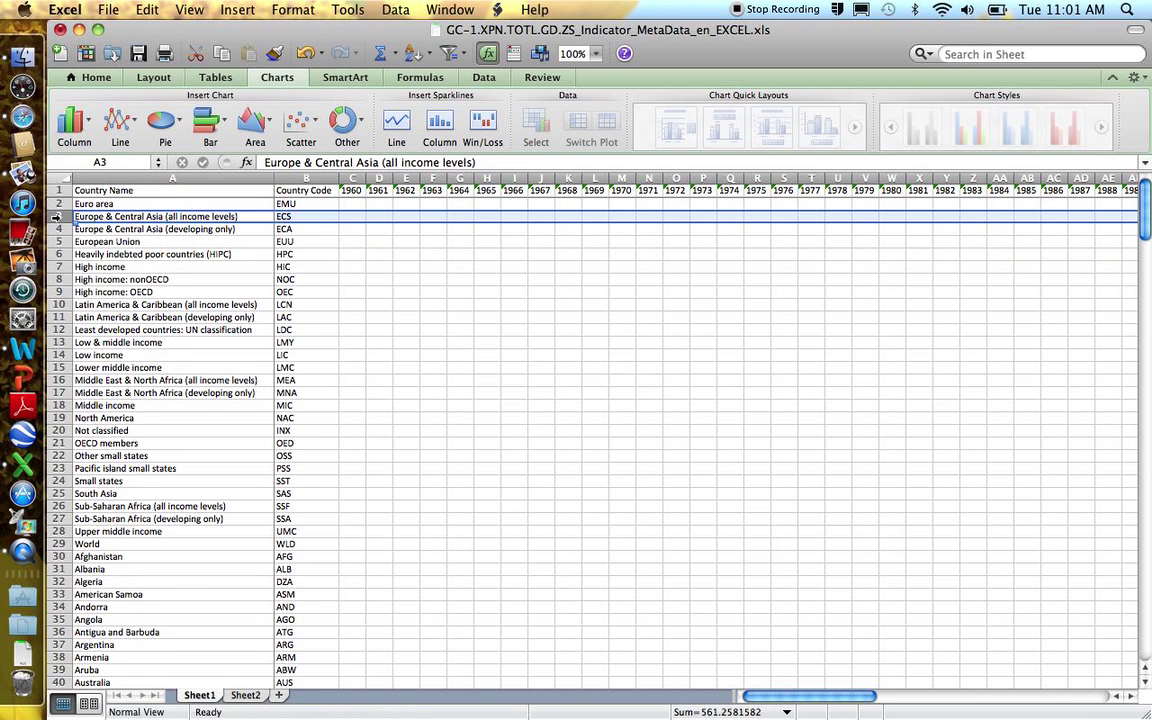
pyautogui.moveTo(57, 216); pyautogui.dragTo(245, 252)
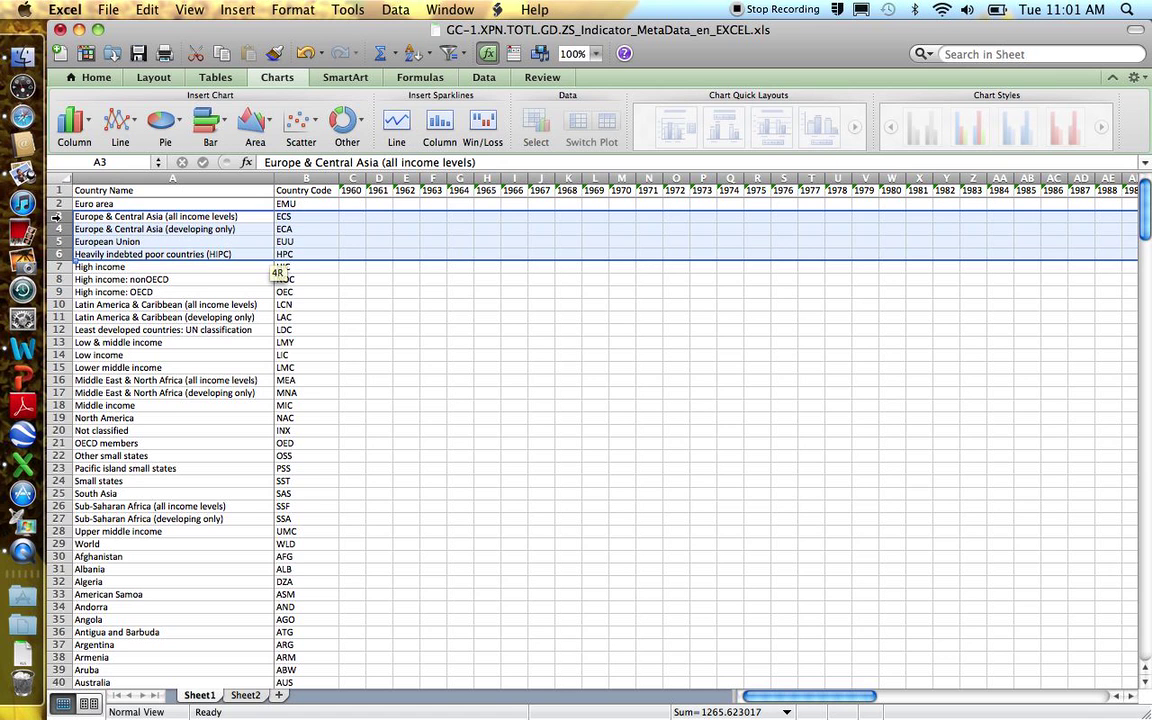
pyautogui.click(140, 9)
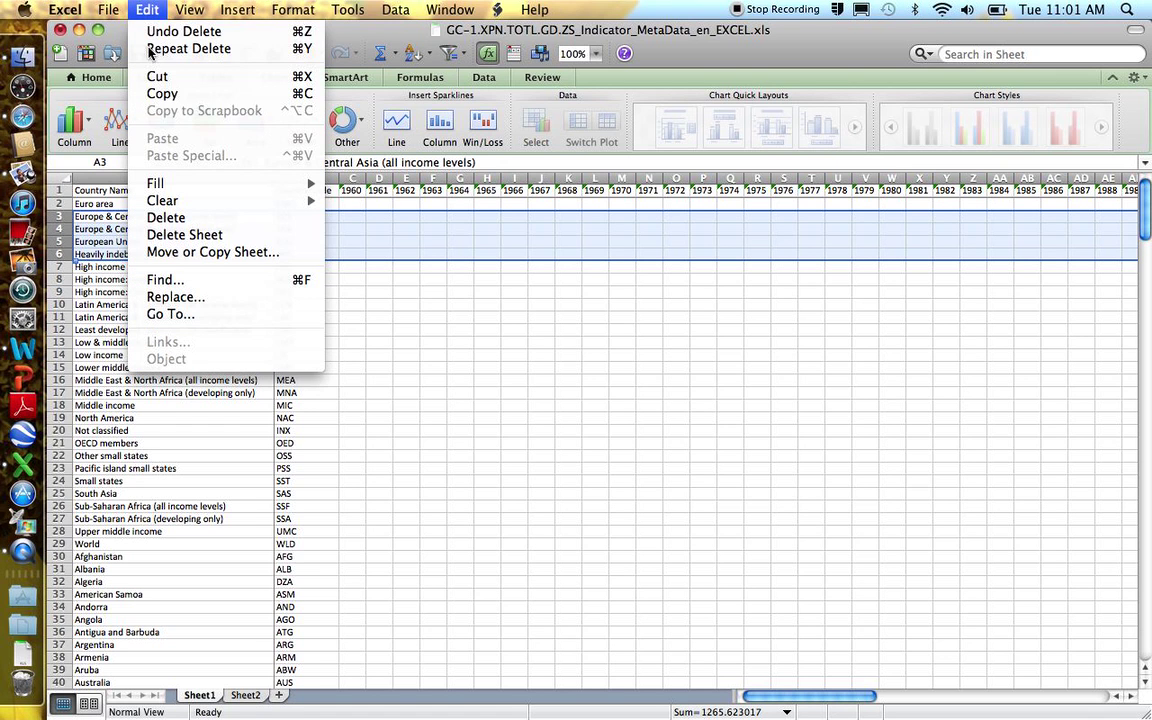
pyautogui.click(150, 217)
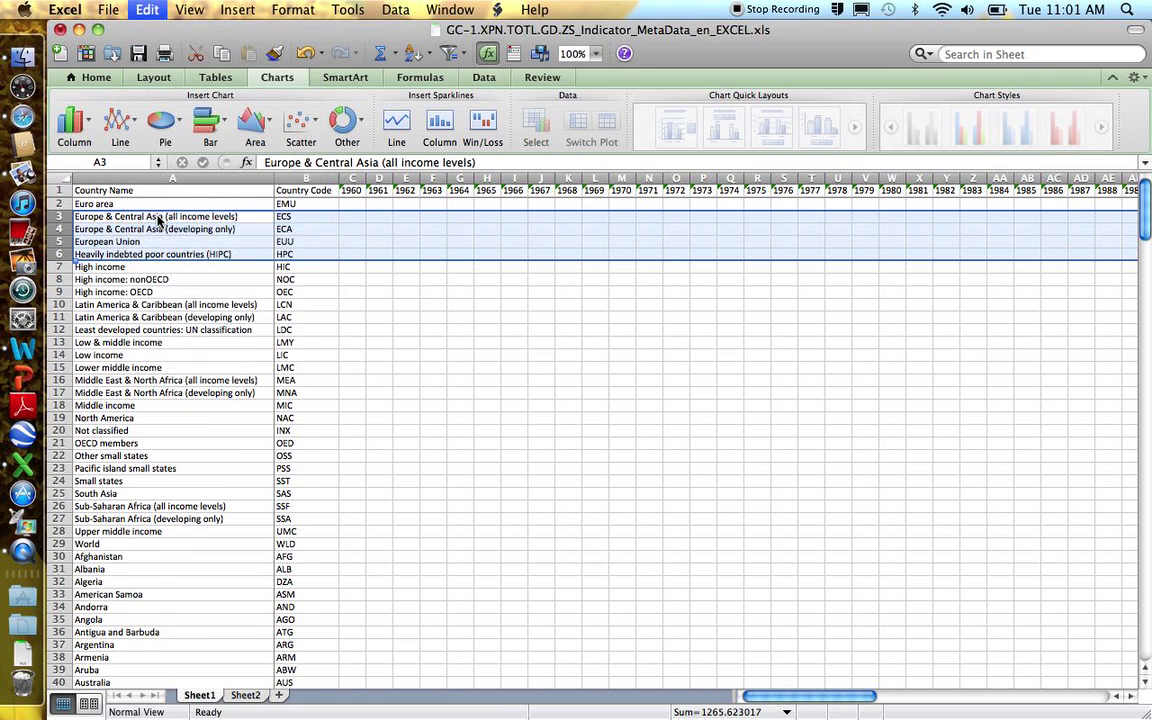
# Delete the rows from High income: nonOECD through Upper middle income, keeping High income and World.
pyautogui.click(60, 229)
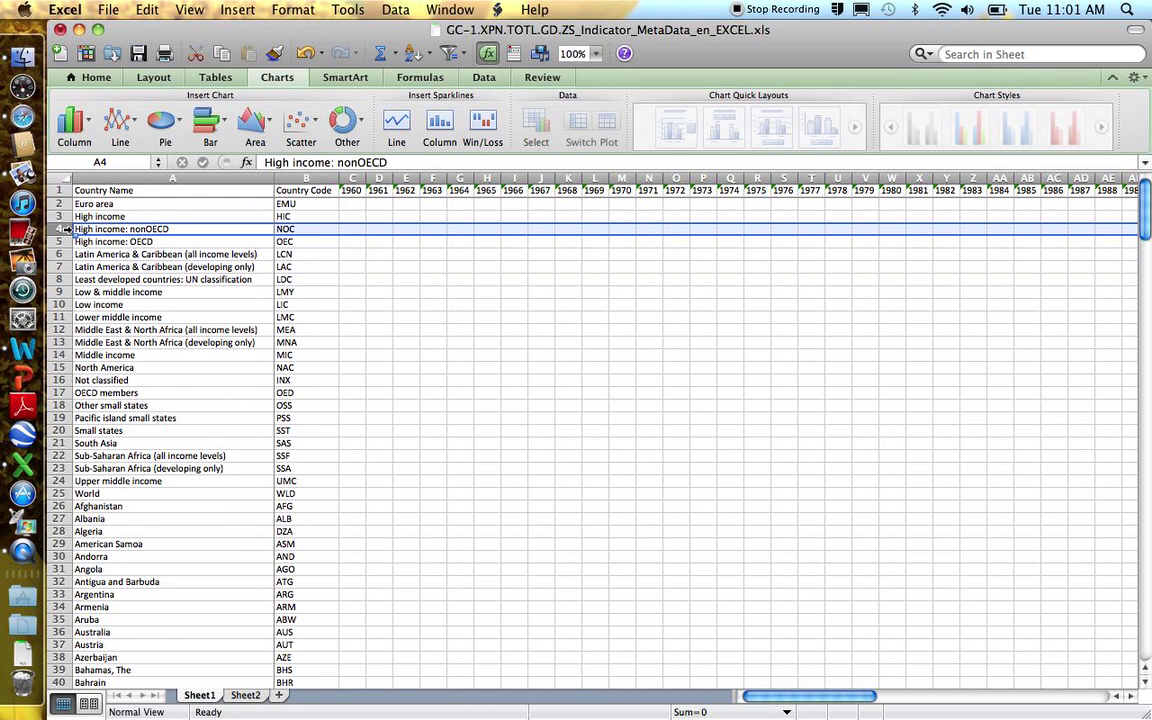
pyautogui.moveTo(66, 229); pyautogui.dragTo(250, 483)
pyautogui.click(147, 10)
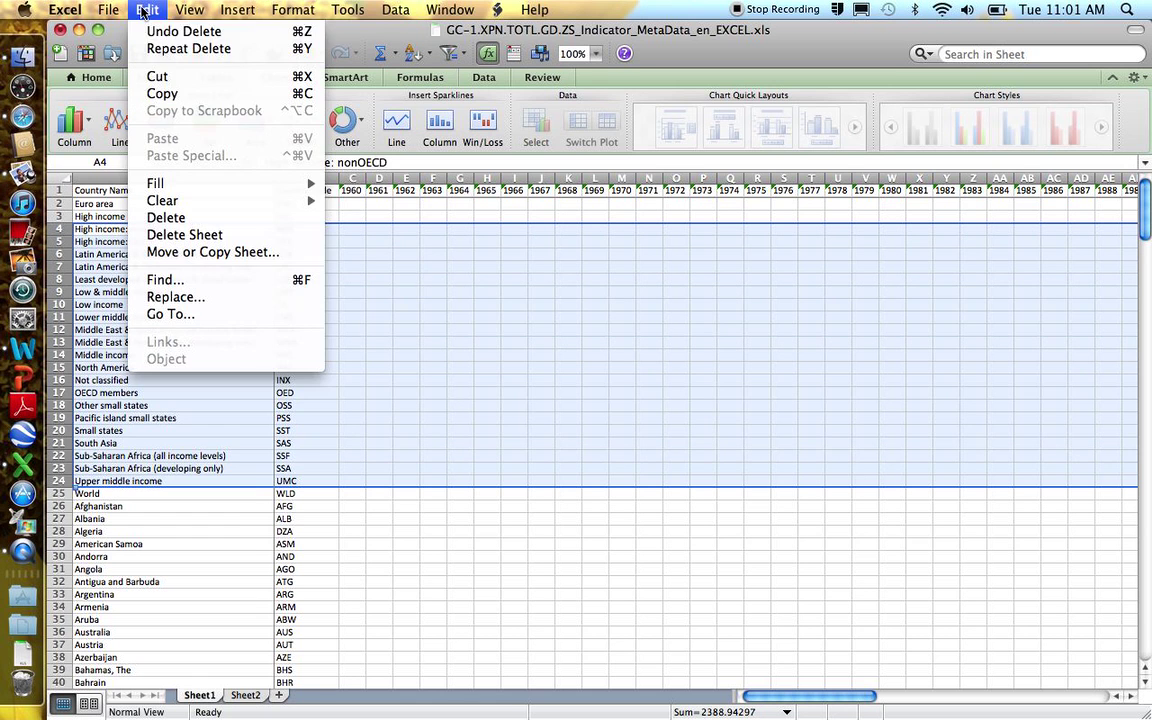
pyautogui.click(166, 217)
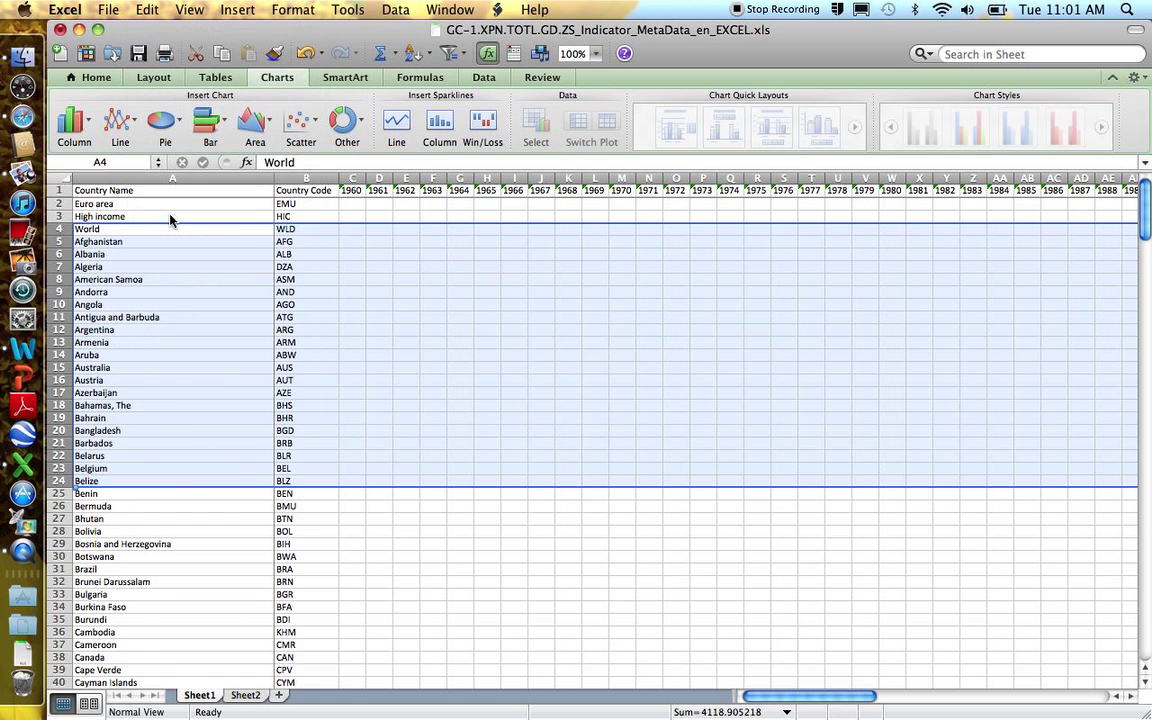
# Delete the country rows from Afghanistan through Cameroon, keeping Canada.
pyautogui.click(60, 241)
pyautogui.moveTo(60, 241); pyautogui.dragTo(74, 650)
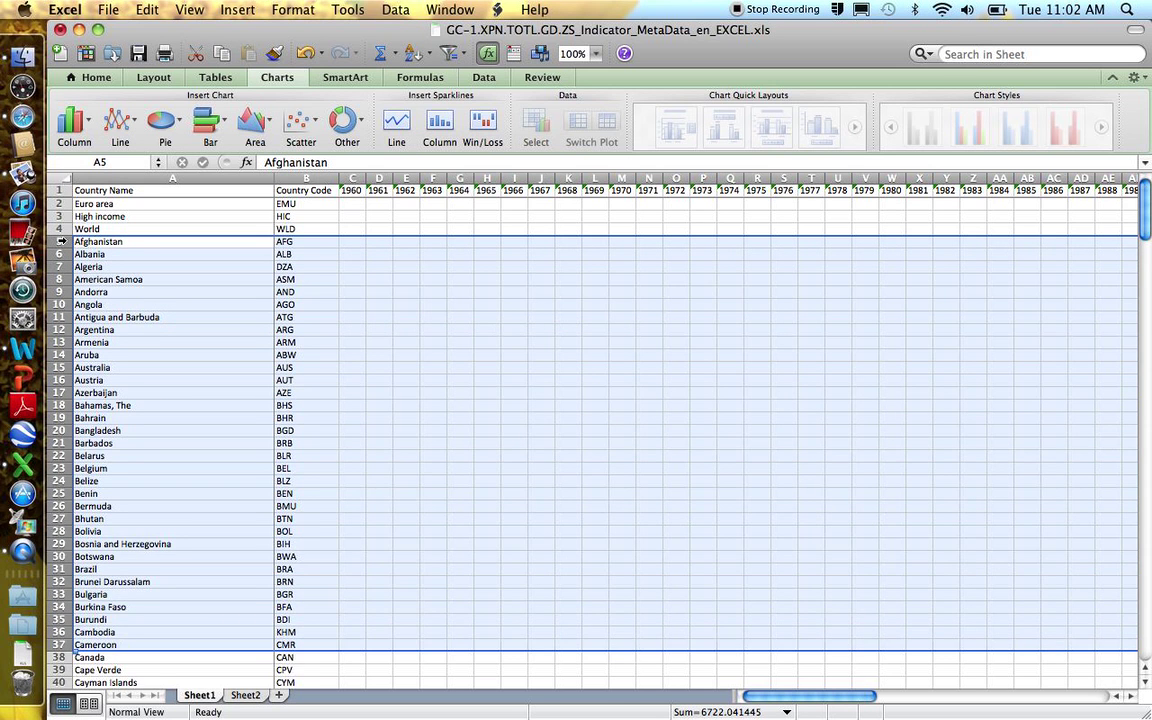
pyautogui.click(147, 10)
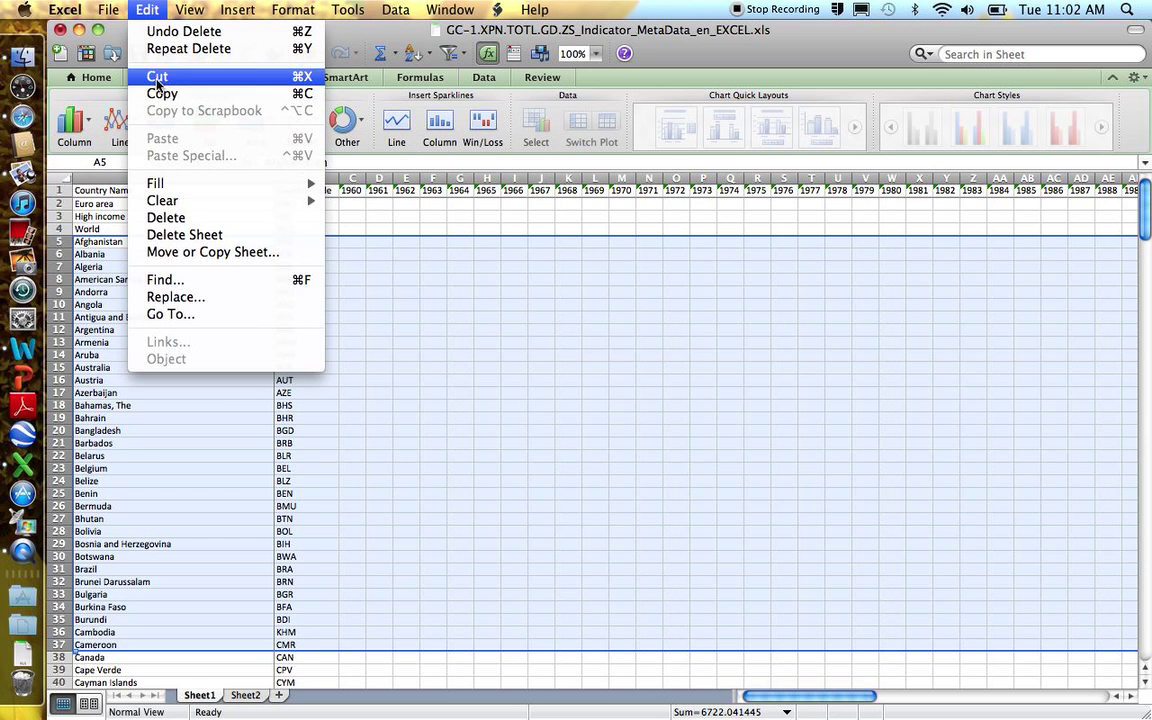
pyautogui.click(165, 218)
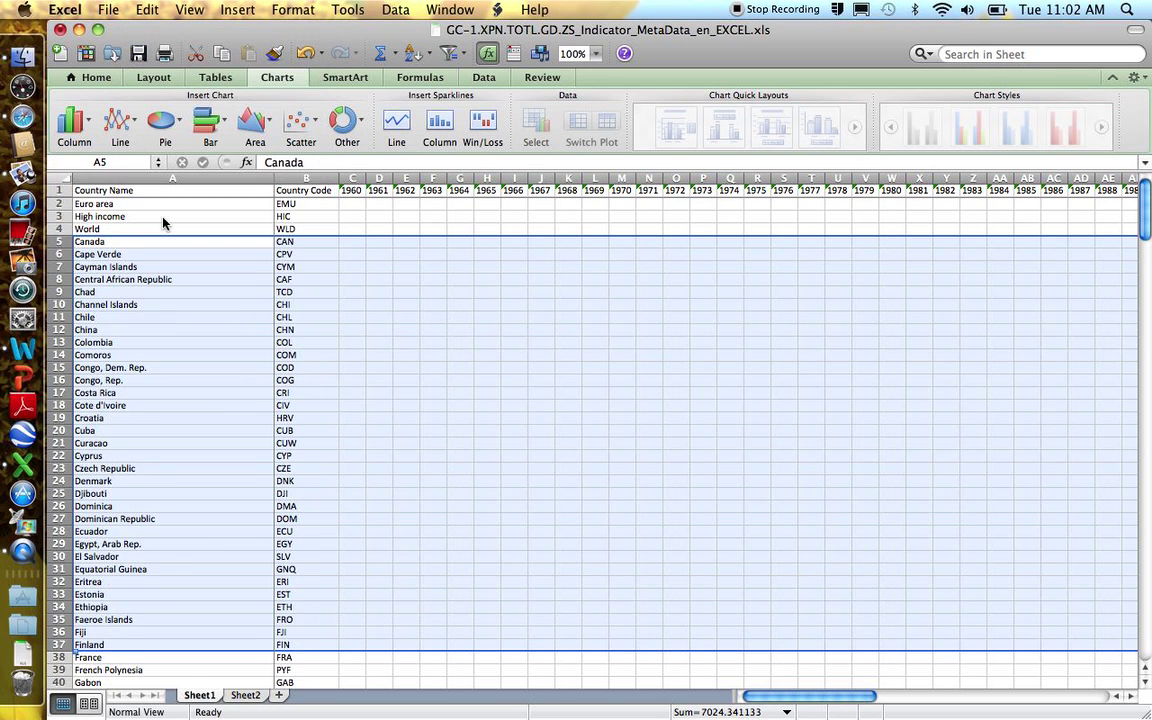
# Delete all country rows from Cape Verde through United Kingdom, keeping United States.
pyautogui.click(60, 254)
pyautogui.moveTo(62, 254); pyautogui.dragTo(268, 650)
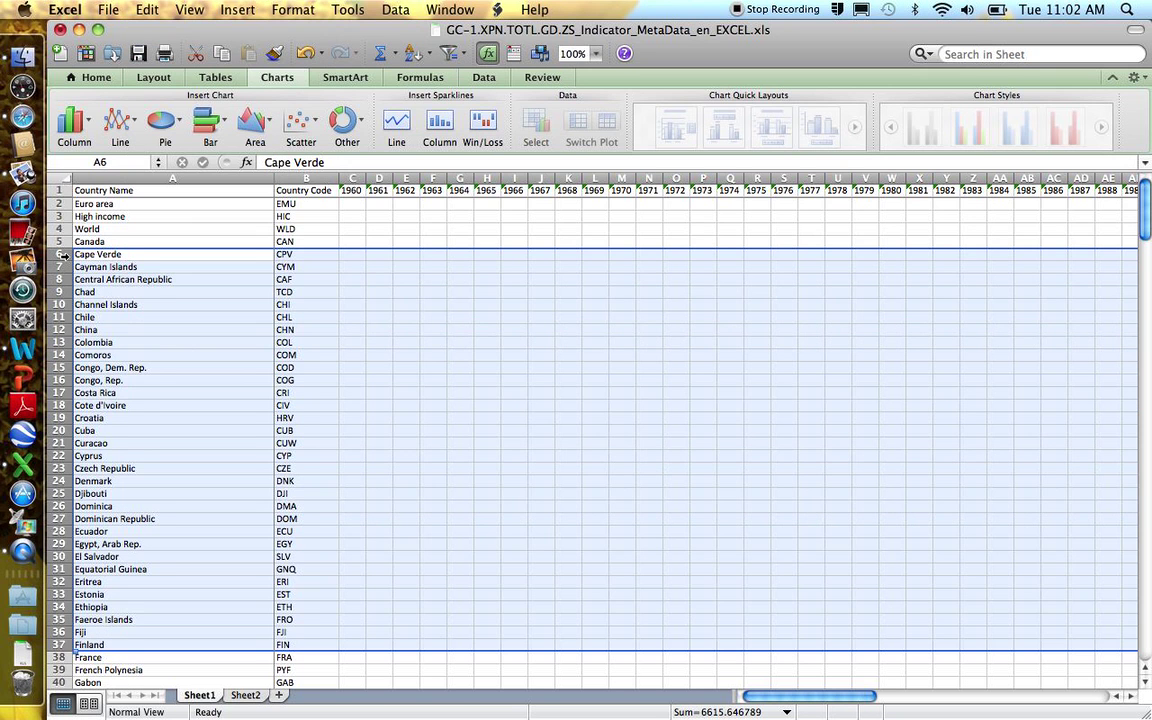
pyautogui.press('super+shift+Down')
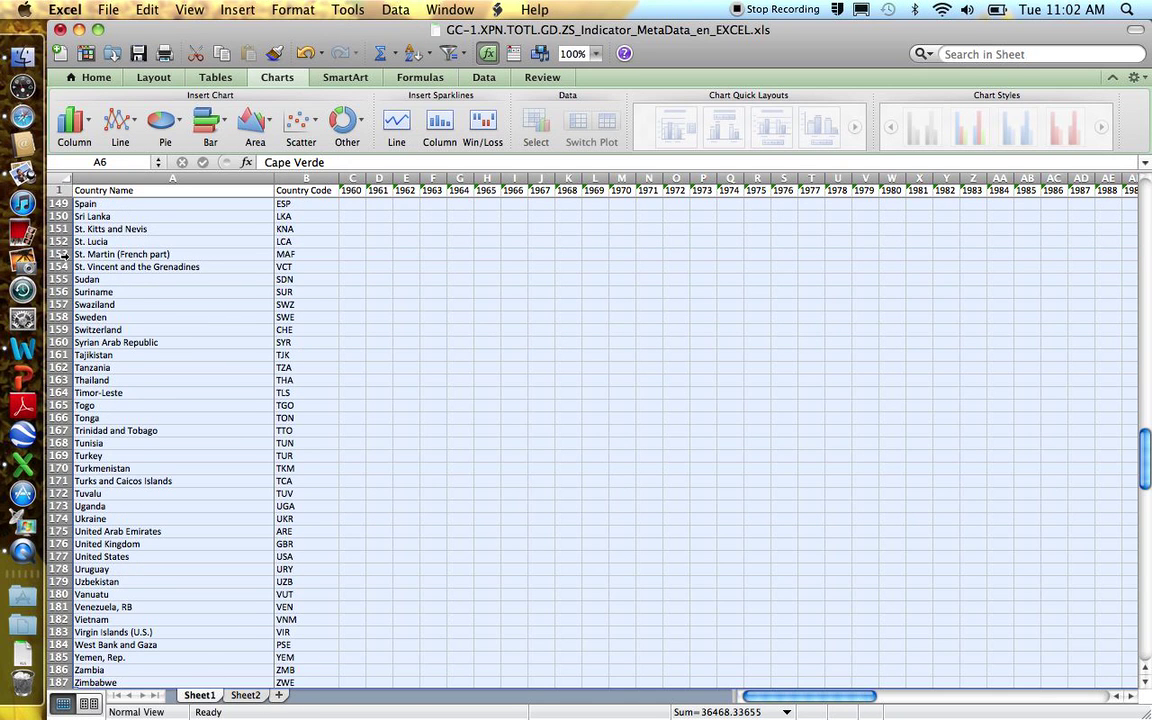
pyautogui.hotkey('shift', 'Up')
pyautogui.hotkey('shift', 'Up')
pyautogui.hotkey('shift', 'Up')
pyautogui.hotkey('shift', 'Up')
pyautogui.hotkey('shift', 'Up')
pyautogui.hotkey('shift', 'Up')
pyautogui.hotkey('shift', 'Up')
pyautogui.hotkey('shift', 'Up')
pyautogui.hotkey('shift', 'Up')
pyautogui.hotkey('shift', 'Up')
pyautogui.hotkey('shift', 'Up')
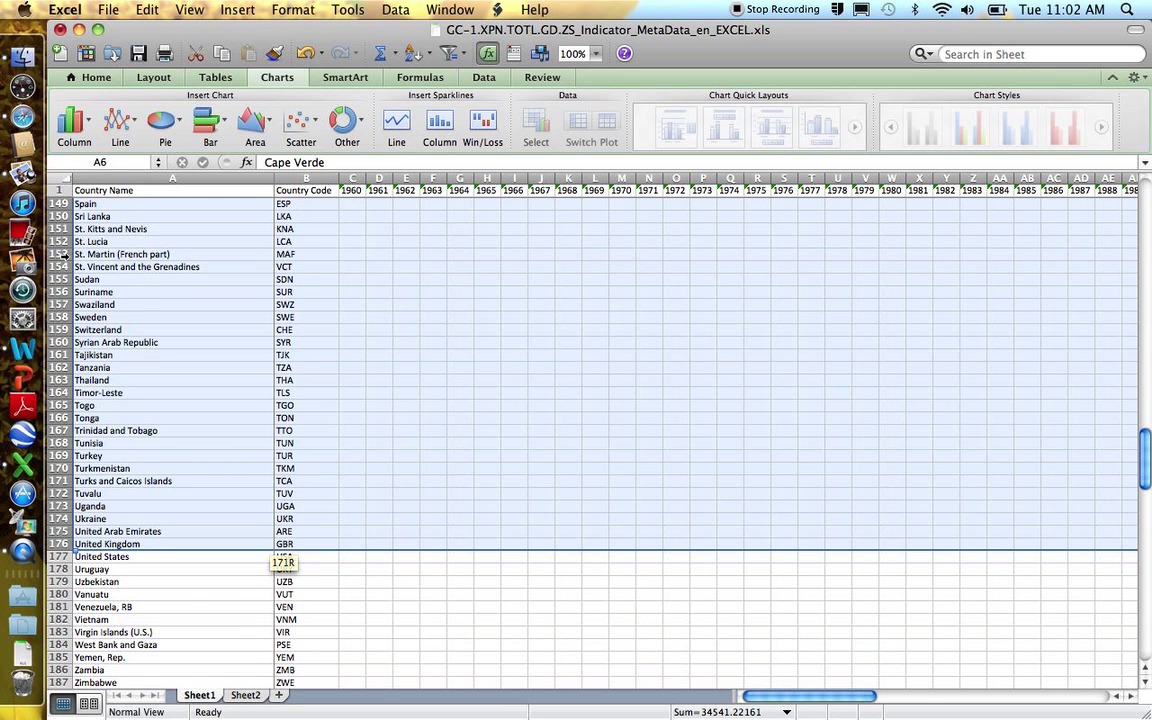
pyautogui.click(154, 12)
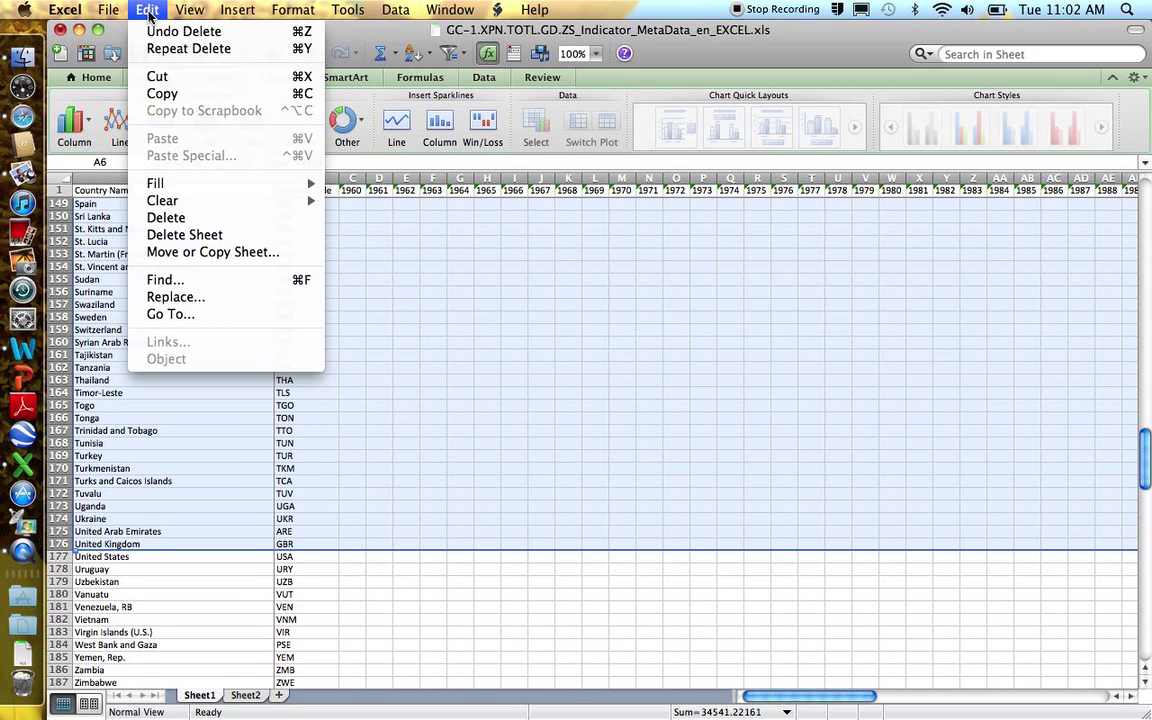
pyautogui.click(165, 218)
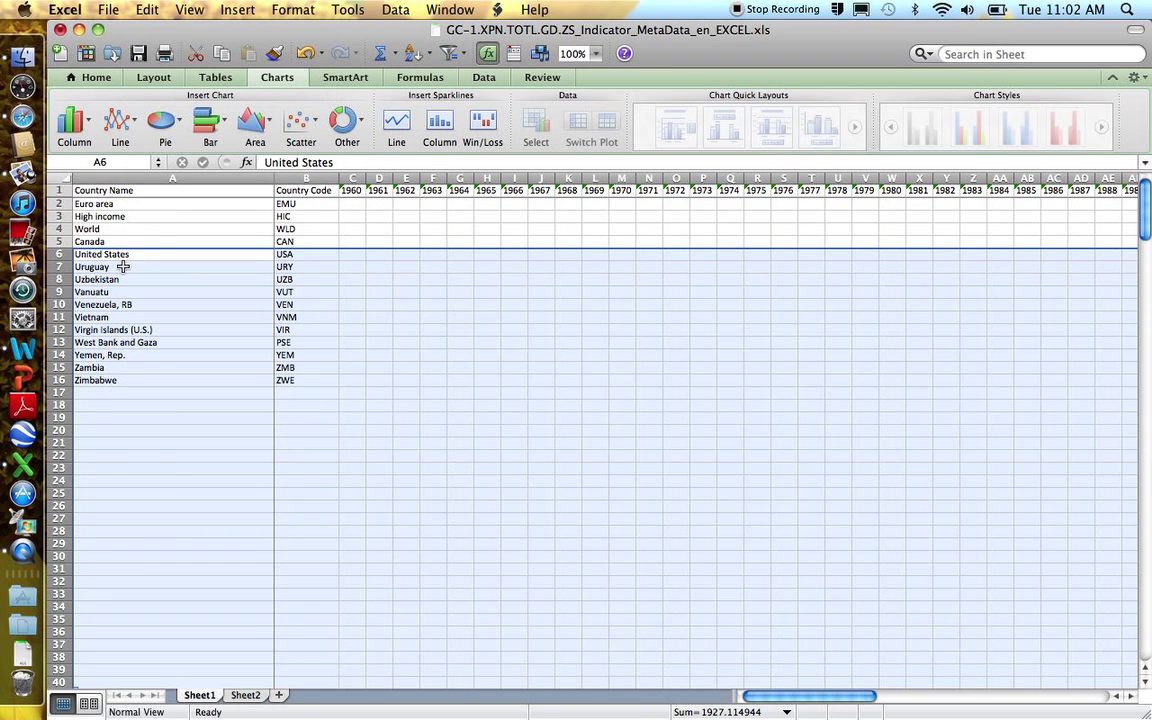
# Delete the remaining country rows below United States, from Uruguay through Zimbabwe.
pyautogui.click(68, 267)
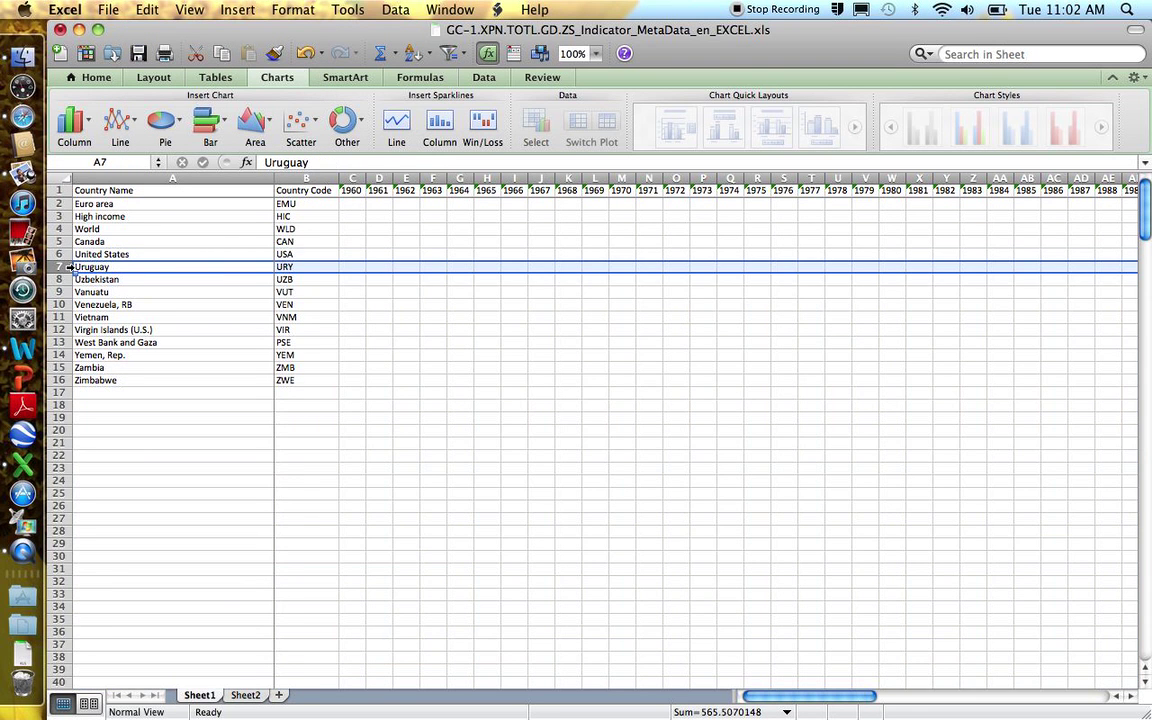
pyautogui.moveTo(68, 267); pyautogui.dragTo(68, 280)
pyautogui.moveTo(262, 285); pyautogui.dragTo(262, 386)
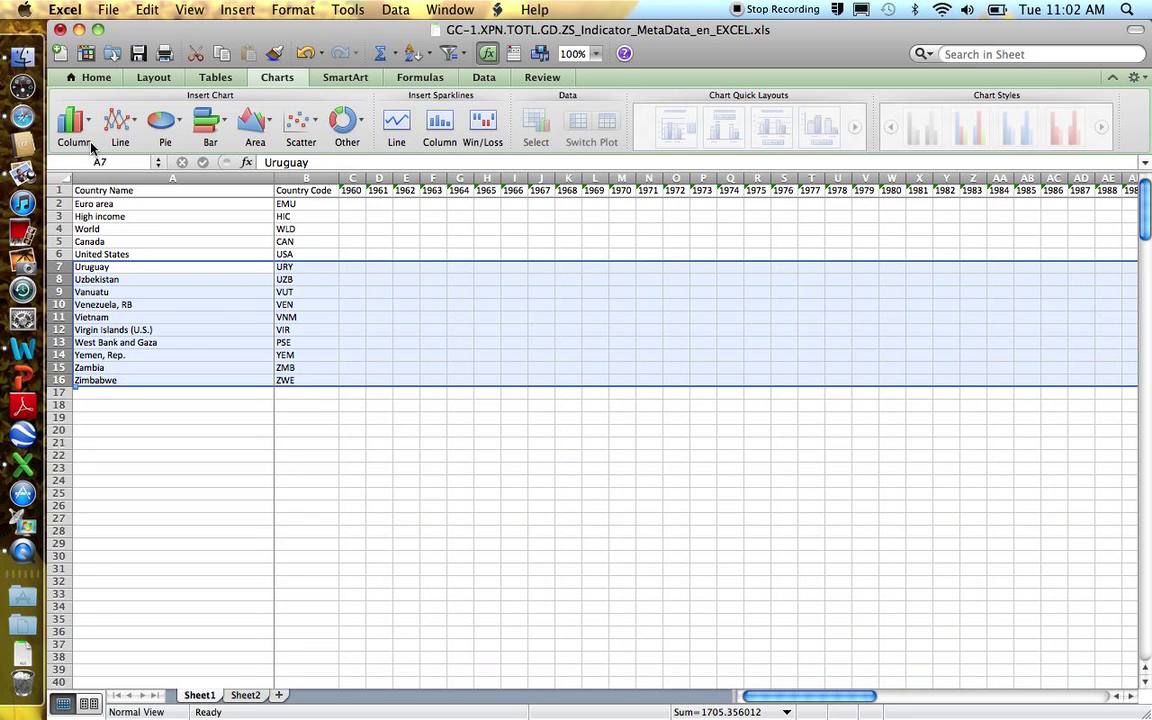
pyautogui.click(148, 11)
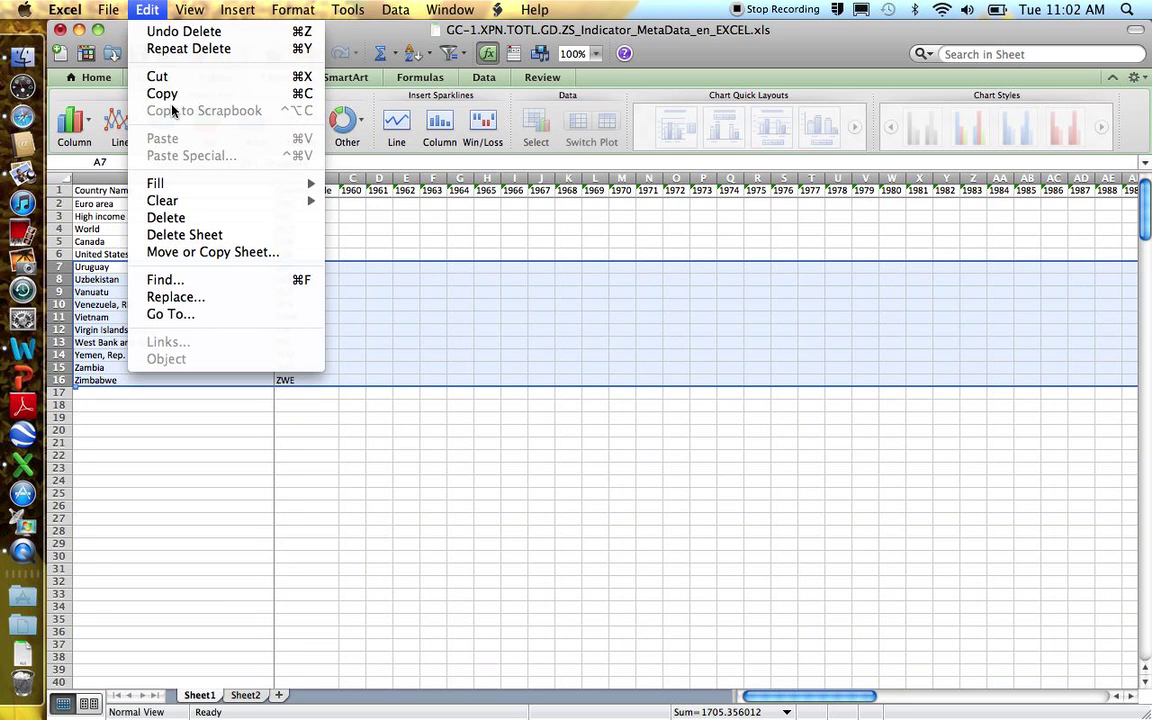
pyautogui.click(166, 218)
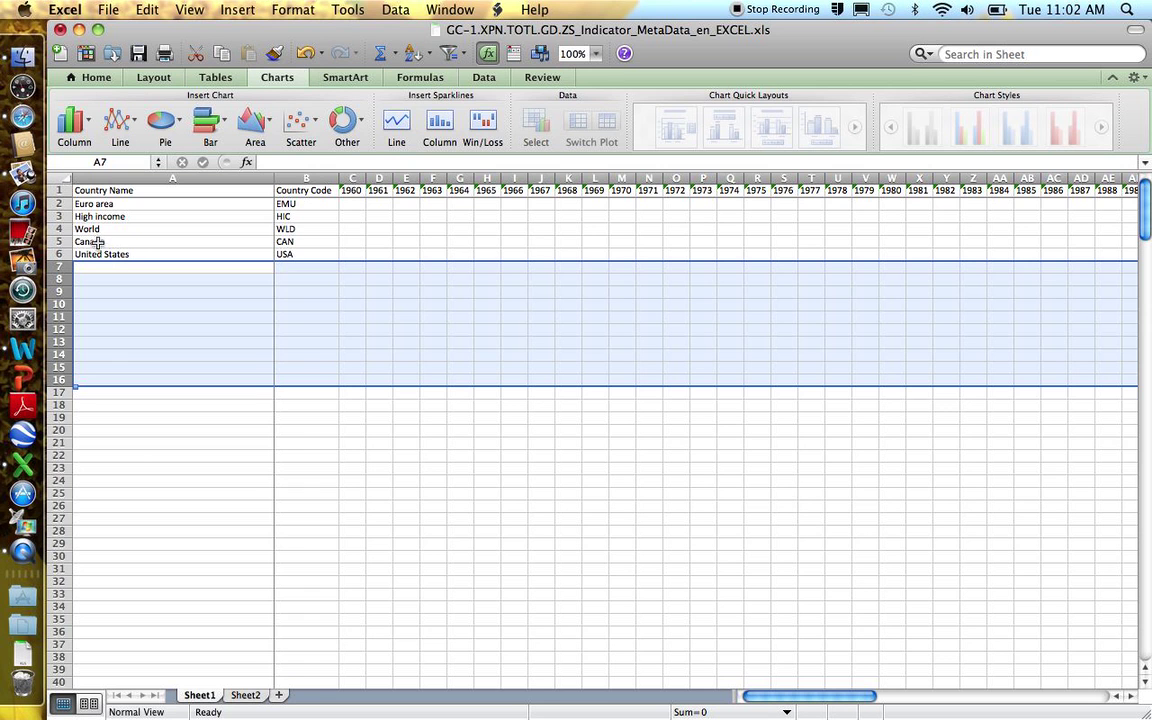
# Delete the Country Code column and the year columns from 1960 through 2000, keeping 2001 onward.
pyautogui.click(326, 176)
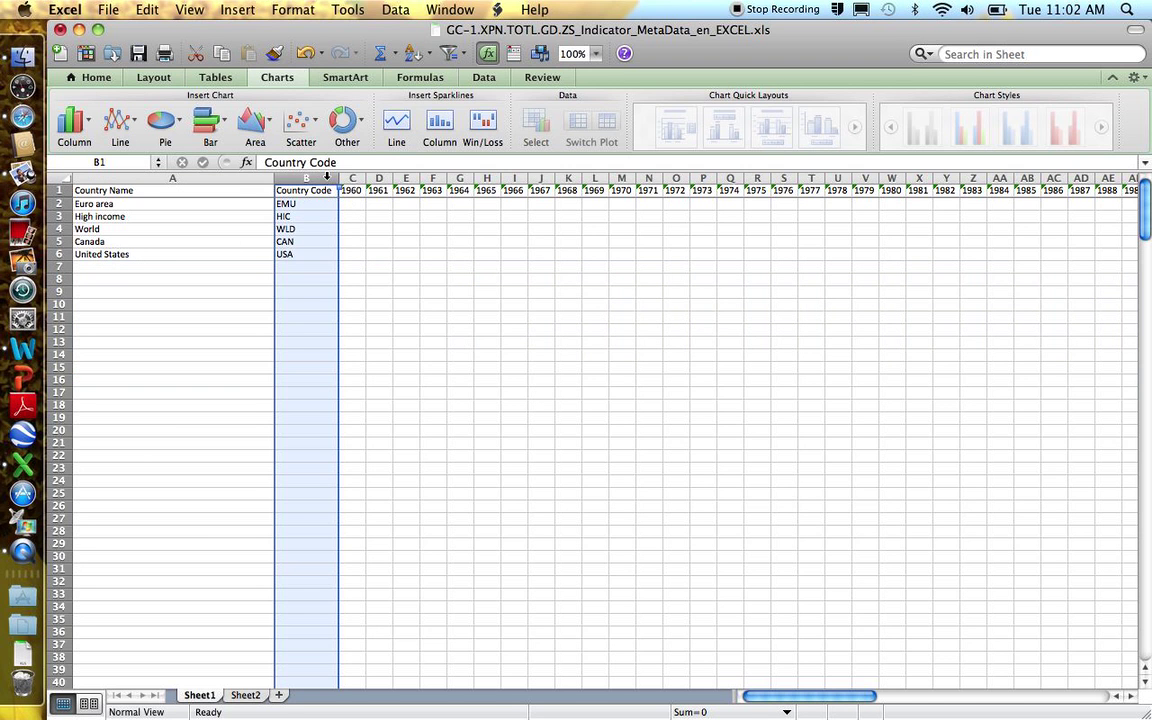
pyautogui.hotkey('shift', 'Right')
pyautogui.hotkey('shift', 'Right')
pyautogui.hotkey('shift', 'Right')
pyautogui.hotkey('shift', 'Right')
pyautogui.hotkey('shift', 'Right')
pyautogui.hotkey('shift', 'Right')
pyautogui.hotkey('shift', 'Right')
pyautogui.hotkey('shift', 'Right')
pyautogui.hotkey('shift', 'Right')
pyautogui.hotkey('shift', 'Right')
pyautogui.hotkey('shift', 'Right')
pyautogui.hotkey('shift', 'Right')
pyautogui.hotkey('shift', 'Right')
pyautogui.hotkey('shift', 'Right')
pyautogui.hotkey('shift', 'Right')
pyautogui.hotkey('shift', 'Right')
pyautogui.hotkey('shift', 'Right')
pyautogui.hotkey('shift', 'Right')
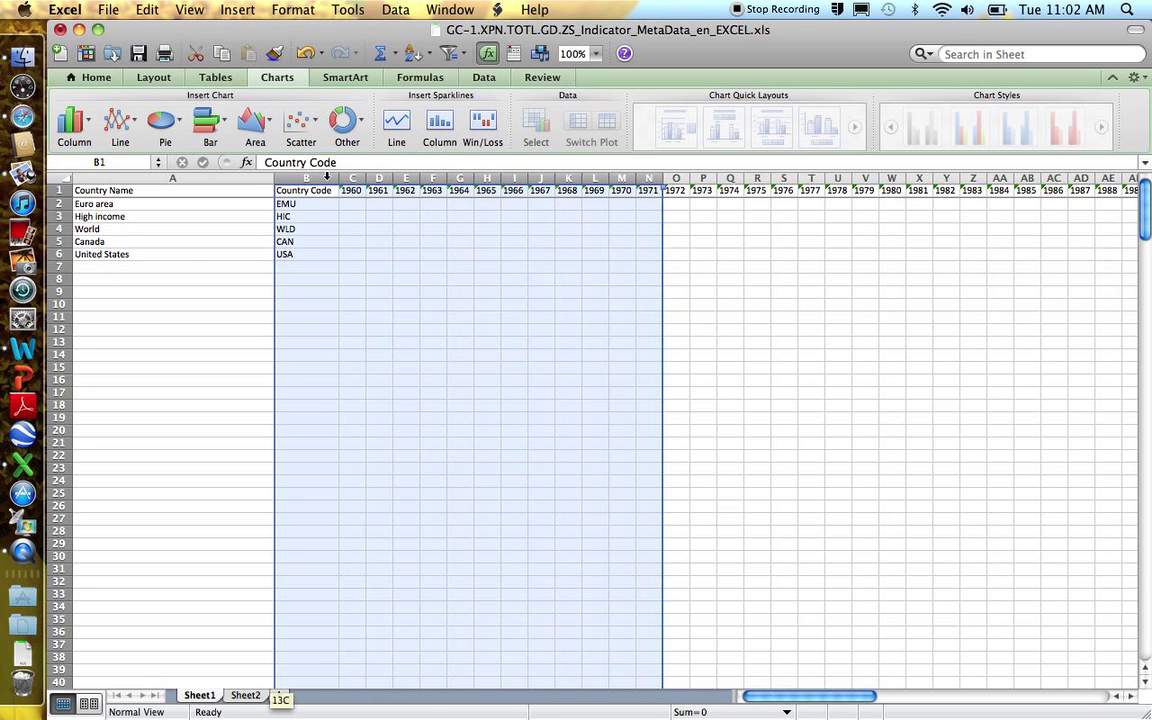
pyautogui.hotkey('shift', 'Right')
pyautogui.hotkey('shift', 'Right')
pyautogui.hotkey('shift', 'Right')
pyautogui.hotkey('shift', 'Right')
pyautogui.hotkey('shift', 'Right')
pyautogui.hotkey('shift', 'Right')
pyautogui.hotkey('shift', 'Right')
pyautogui.hotkey('shift', 'Right')
pyautogui.hotkey('shift', 'Right')
pyautogui.hotkey('shift', 'Right')
pyautogui.hotkey('shift', 'Right')
pyautogui.hotkey('shift', 'Right')
pyautogui.hotkey('shift', 'Right')
pyautogui.hotkey('shift', 'Right')
pyautogui.hotkey('shift', 'Right')
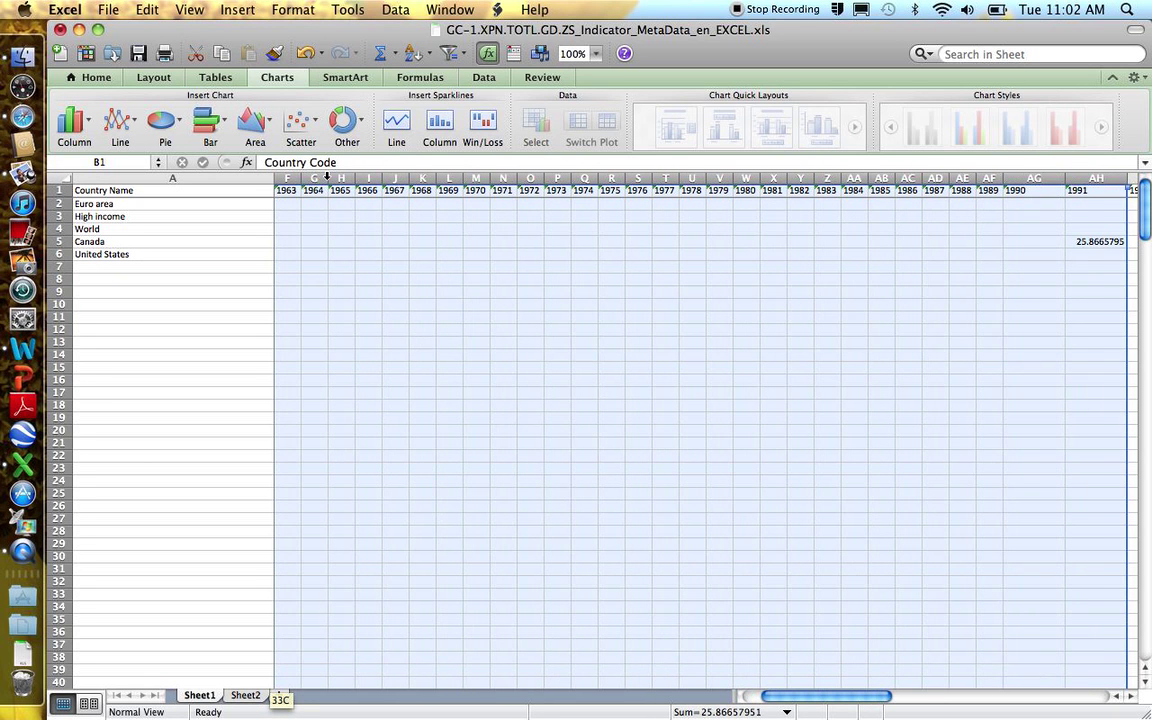
pyautogui.hotkey('shift', 'Right')
pyautogui.hotkey('shift', 'Right')
pyautogui.hotkey('shift', 'Right')
pyautogui.hotkey('shift', 'Right')
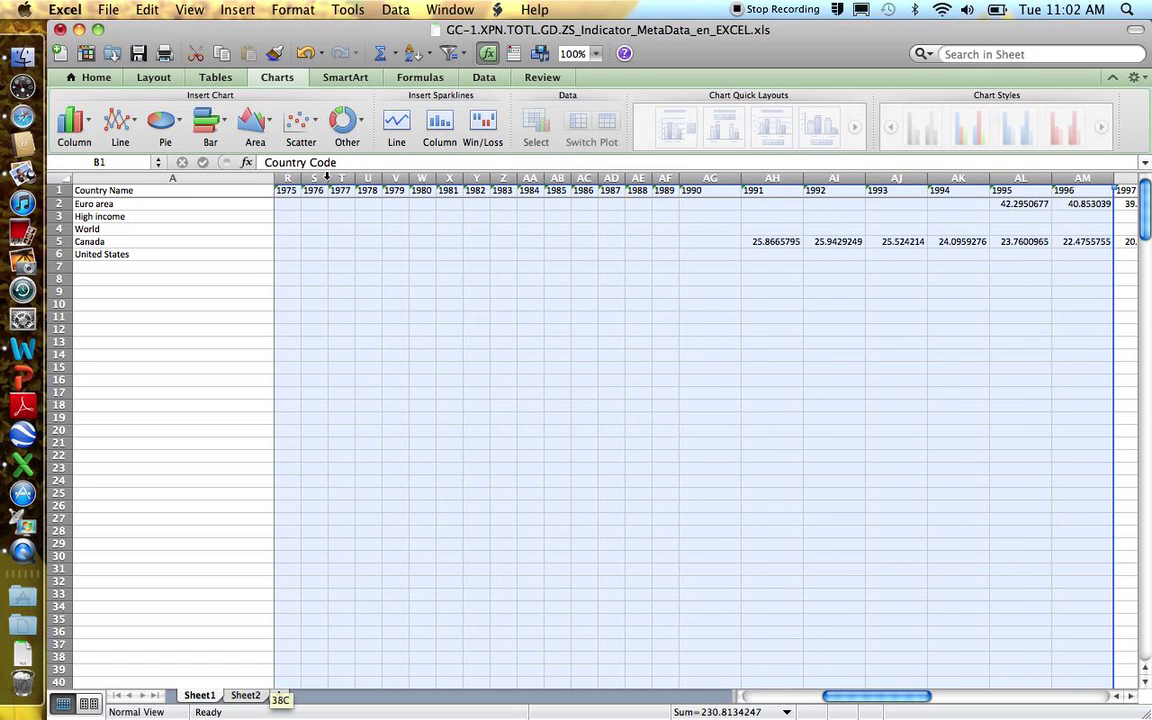
pyautogui.hotkey('shift', 'Right')
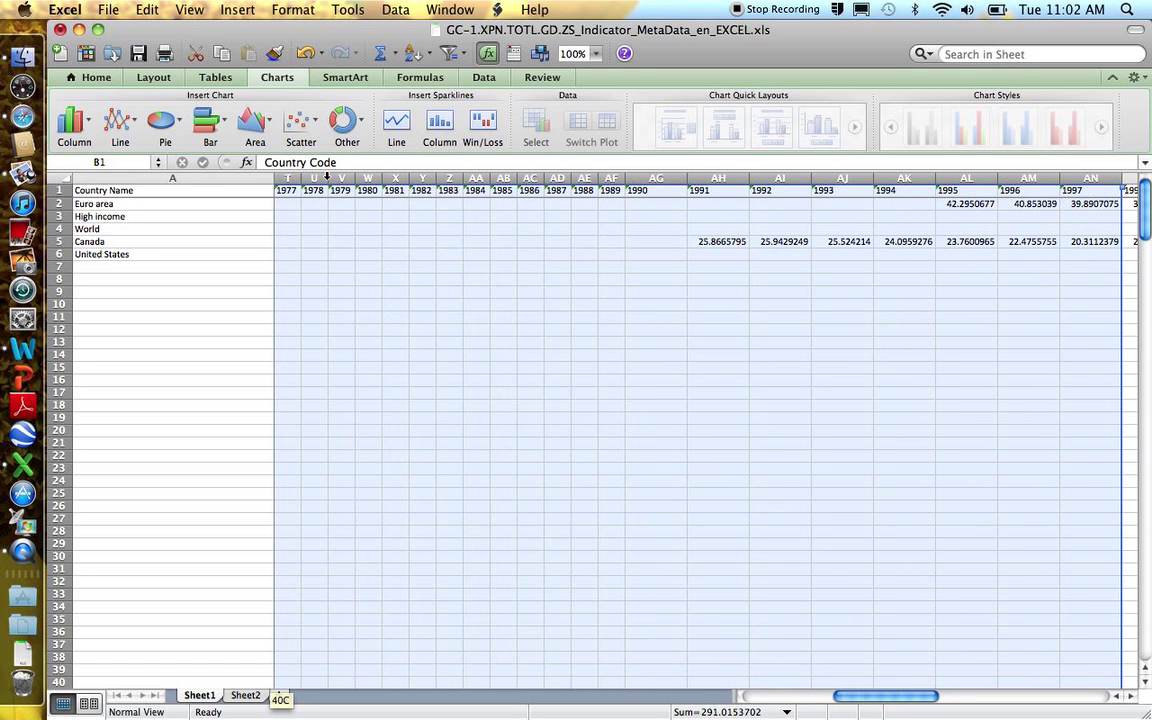
pyautogui.hotkey('shift', 'Right')
pyautogui.hotkey('shift', 'Right')
pyautogui.hotkey('shift', 'Right')
pyautogui.hotkey('shift', 'Right')
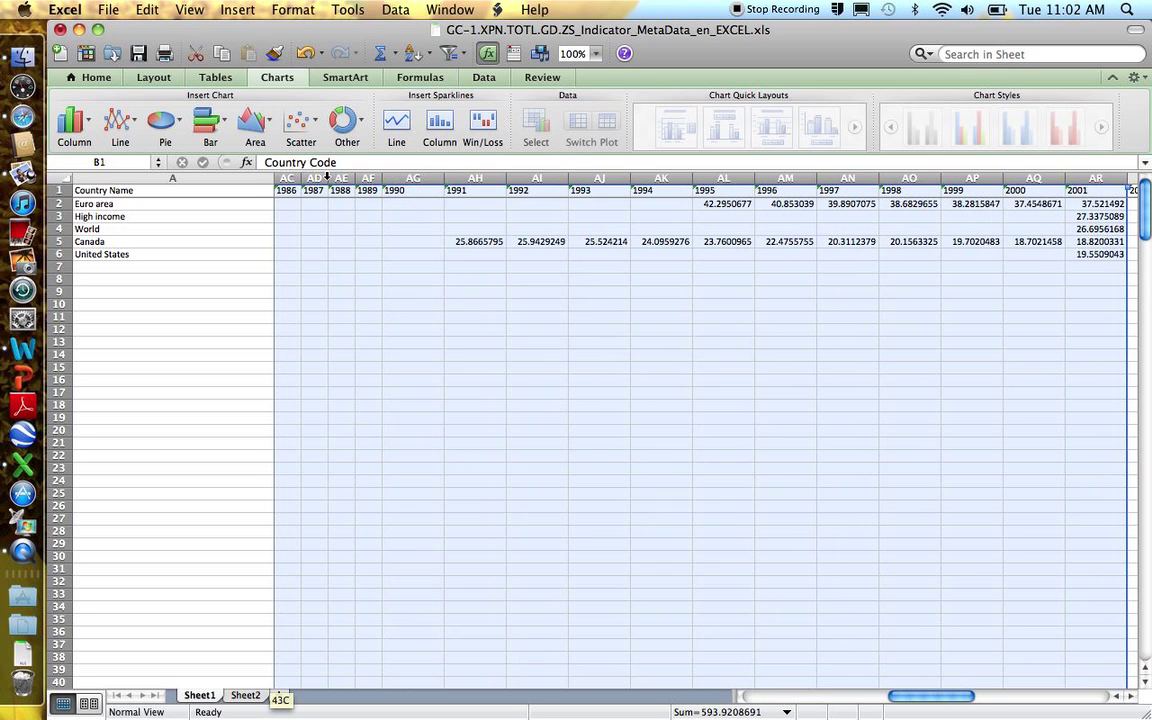
pyautogui.hotkey('shift', 'Left')
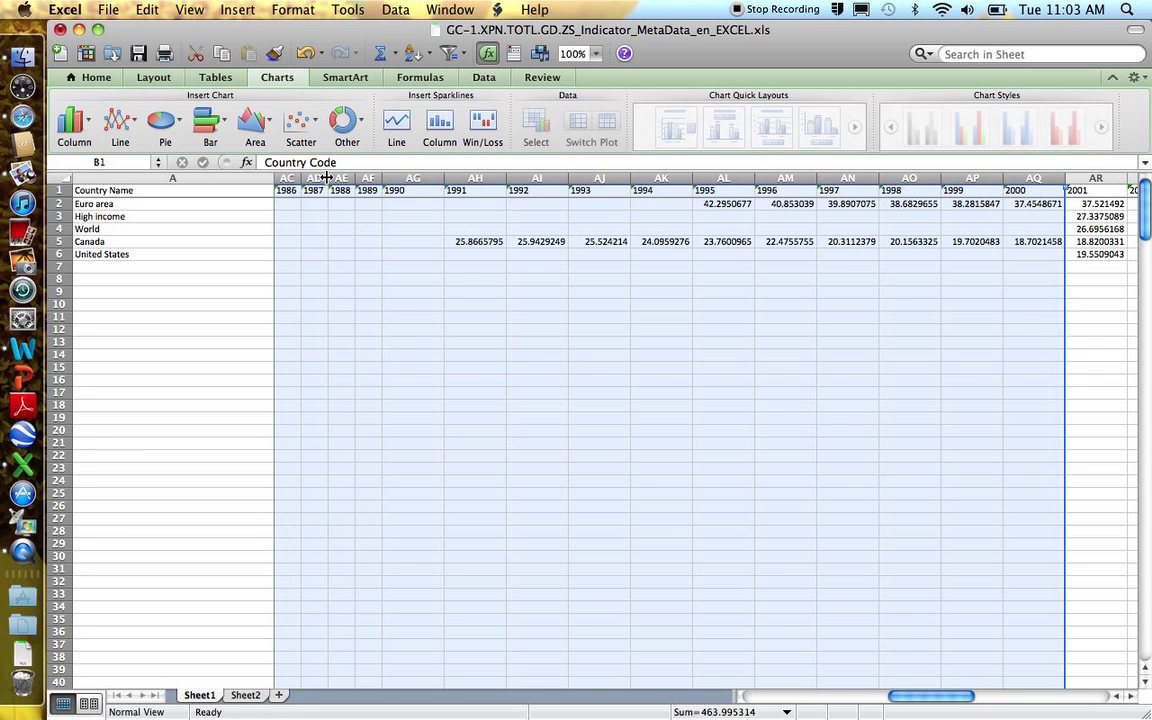
pyautogui.click(146, 11)
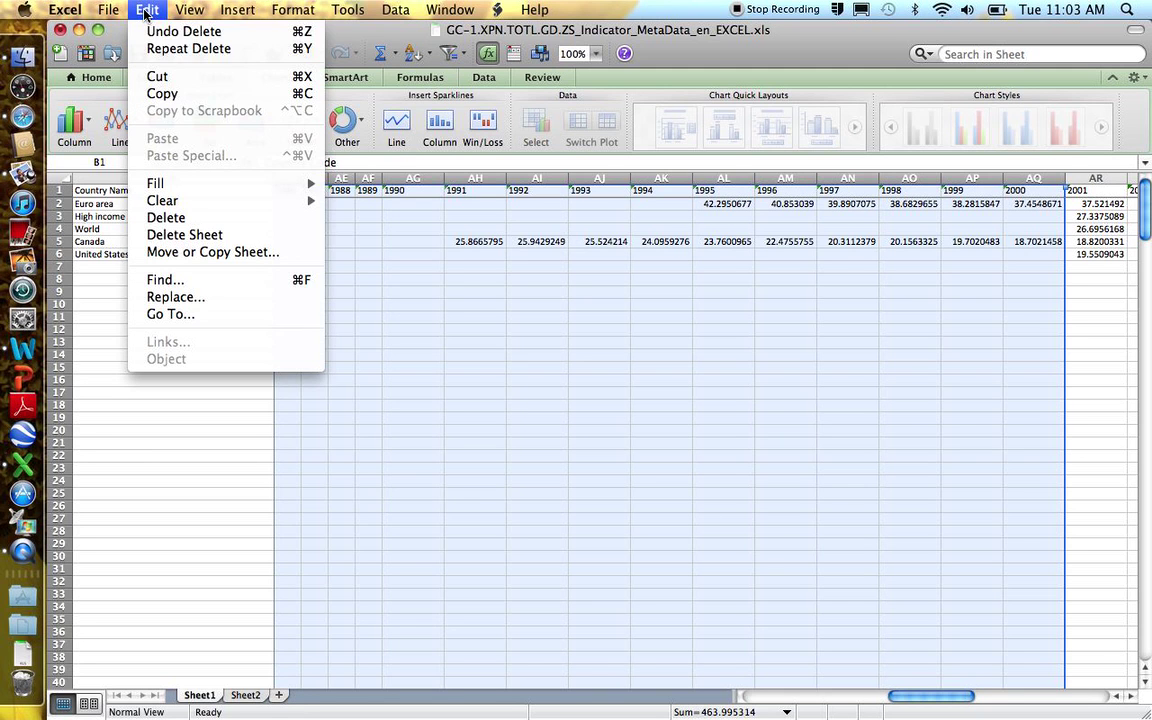
pyautogui.click(168, 220)
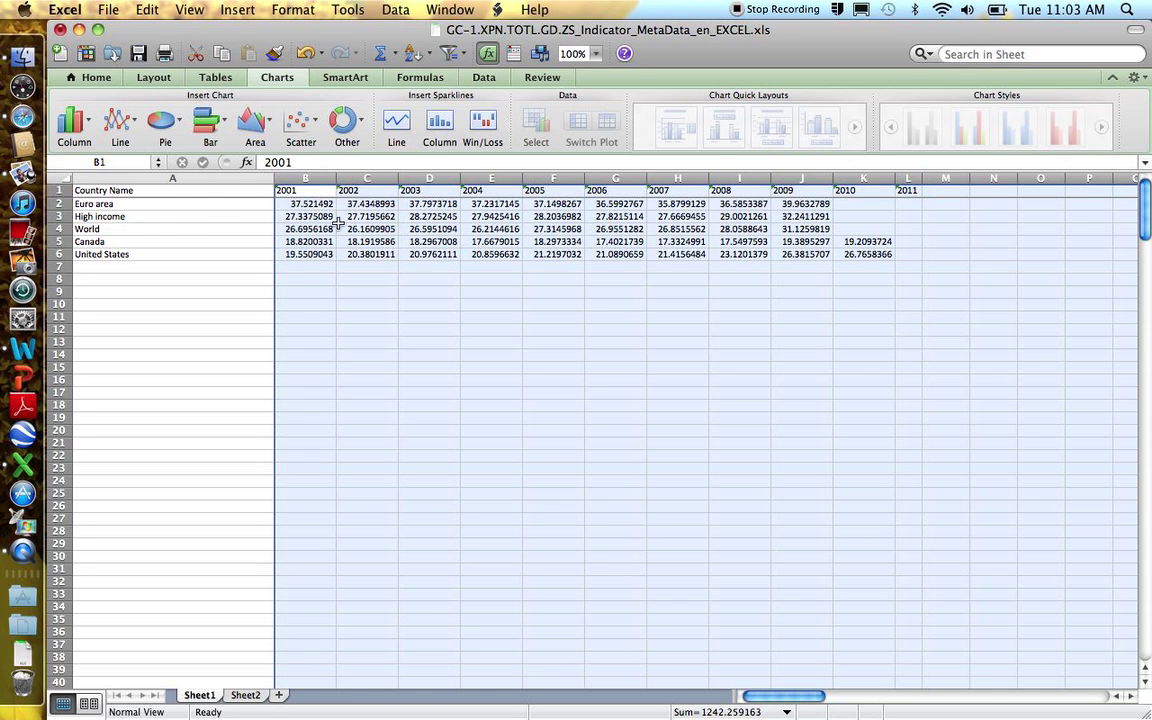
# Insert a 2-D Marked Line chart from A1:J6, covering all five regions for 2001 through 2009.
pyautogui.click(155, 191)
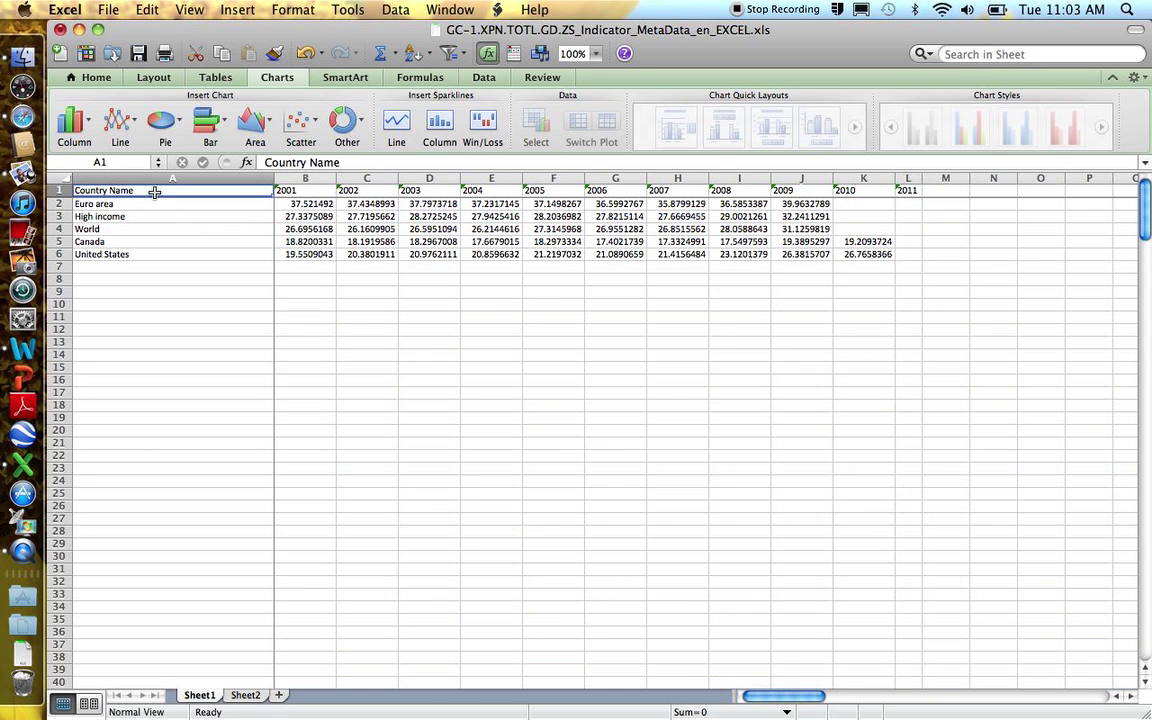
pyautogui.hotkey('shift', 'Right')
pyautogui.hotkey('shift', 'Right')
pyautogui.hotkey('shift', 'Right')
pyautogui.hotkey('shift', 'Right')
pyautogui.hotkey('shift', 'Right')
pyautogui.hotkey('shift', 'Right')
pyautogui.hotkey('shift', 'Right')
pyautogui.hotkey('shift', 'Right')
pyautogui.hotkey('shift', 'Right')
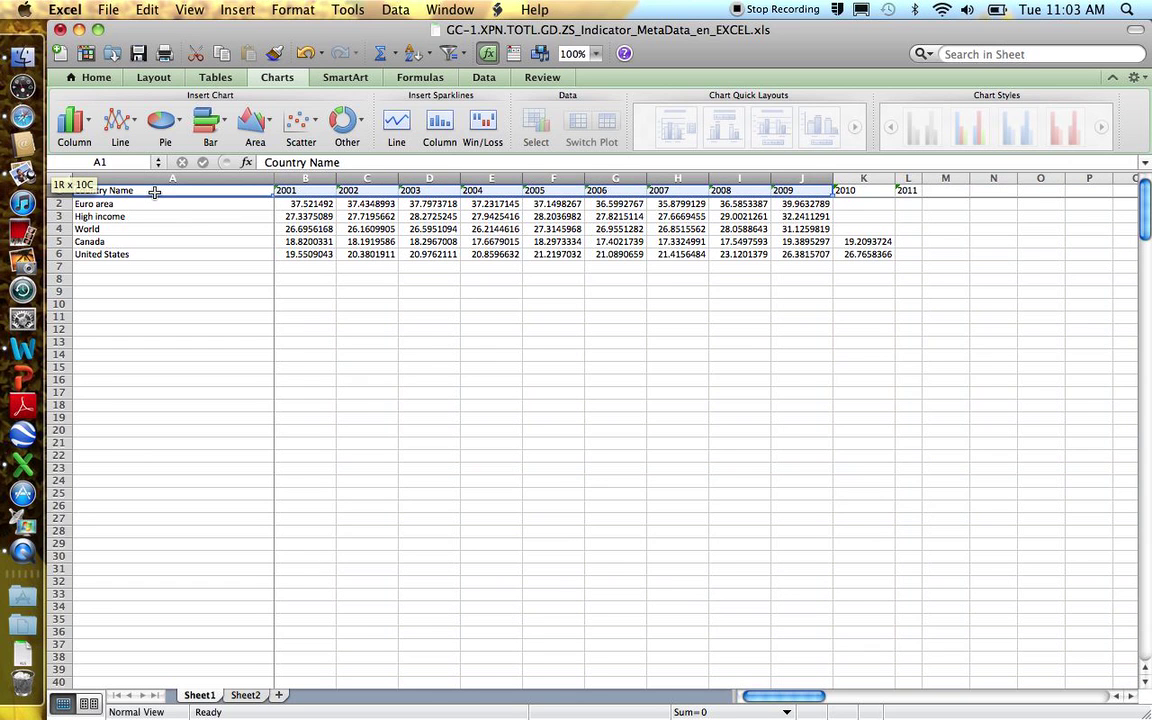
pyautogui.hotkey('shift', 'Down')
pyautogui.hotkey('shift', 'Down')
pyautogui.hotkey('shift', 'Down')
pyautogui.hotkey('shift', 'Down')
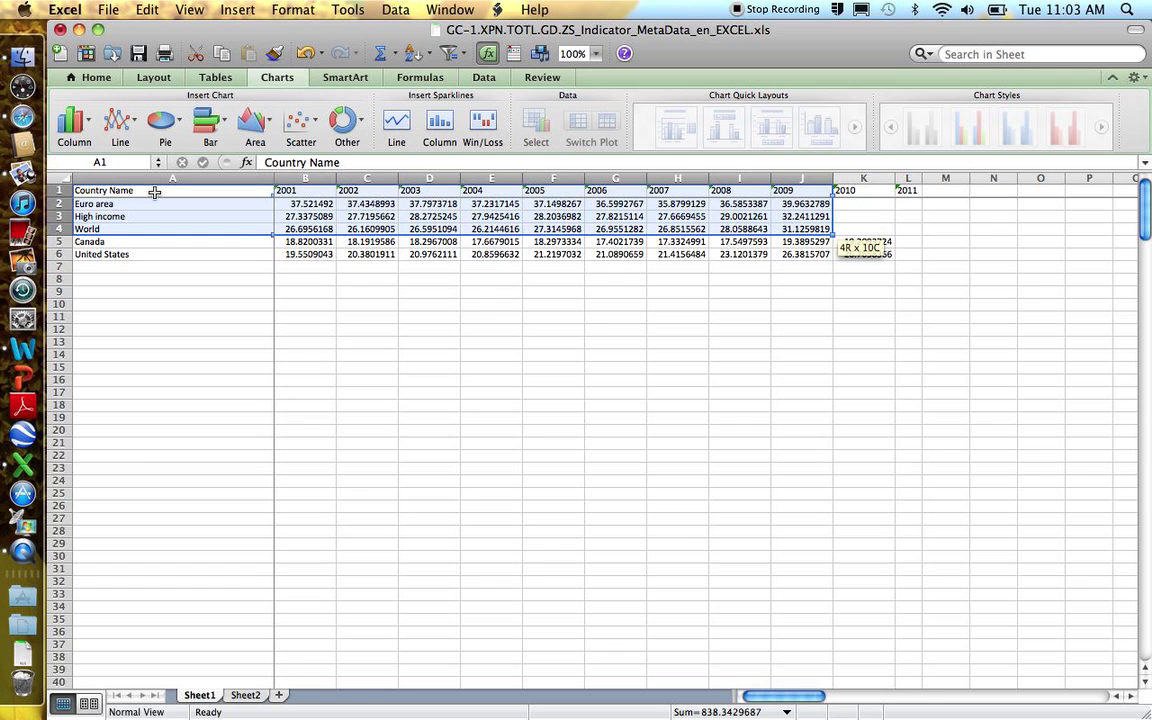
pyautogui.hotkey('shift', 'Down')
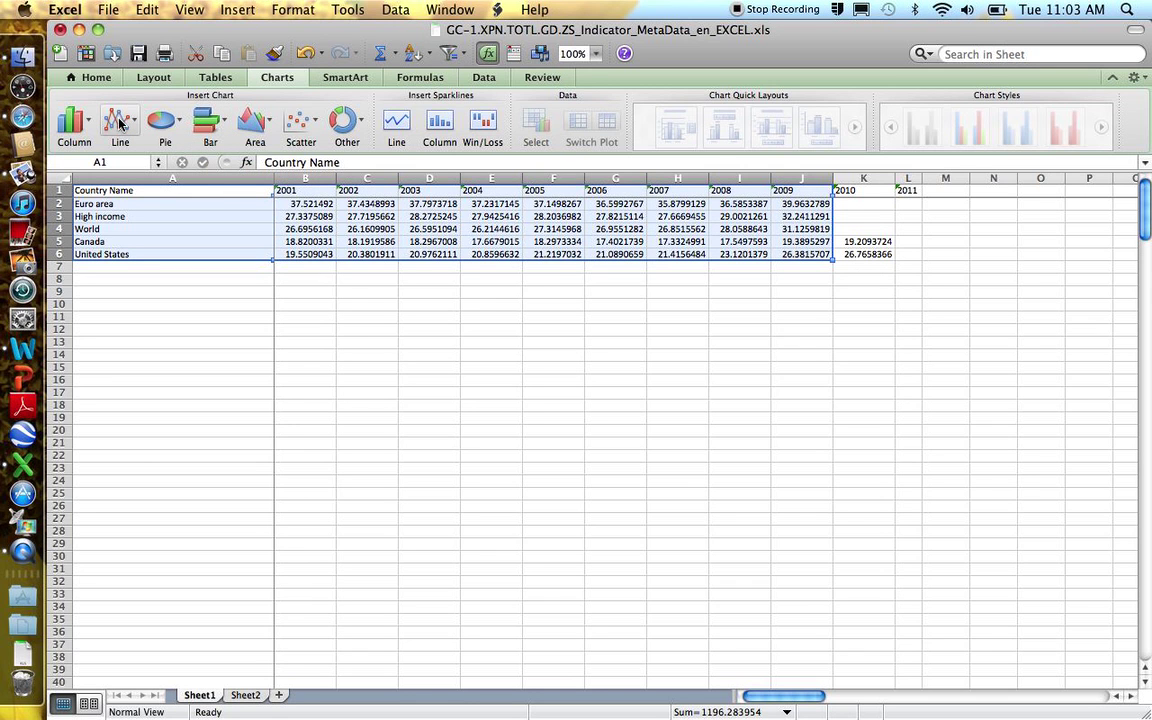
pyautogui.click(238, 10)
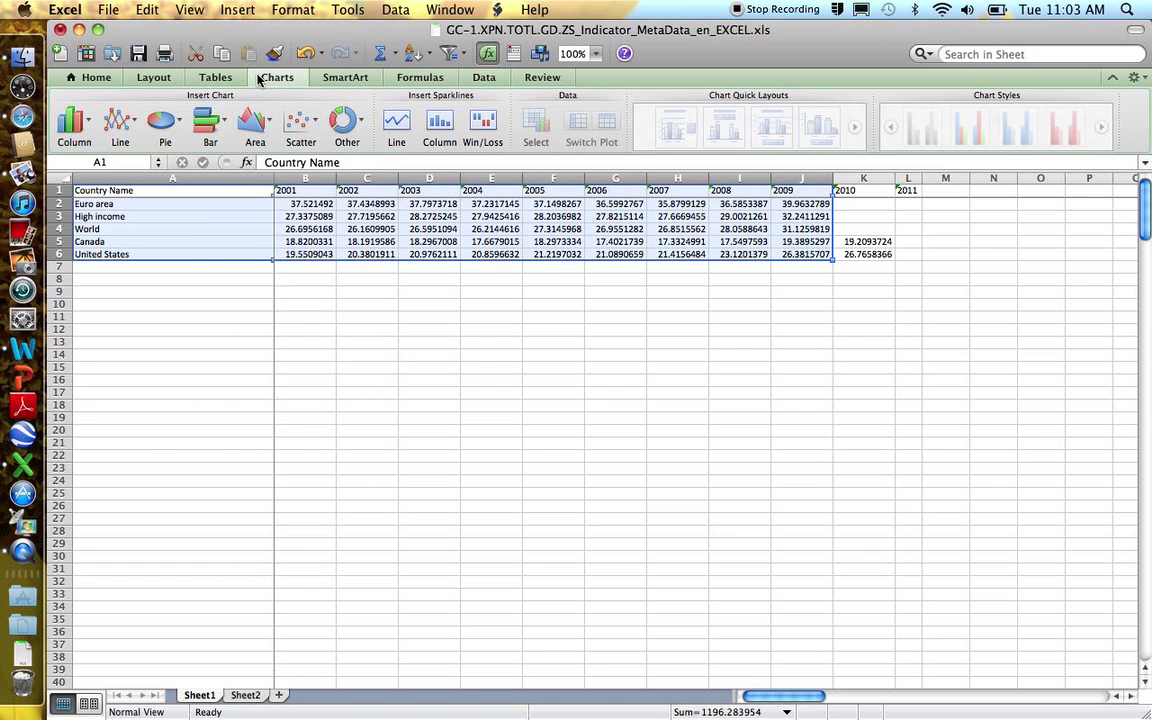
pyautogui.click(276, 78)
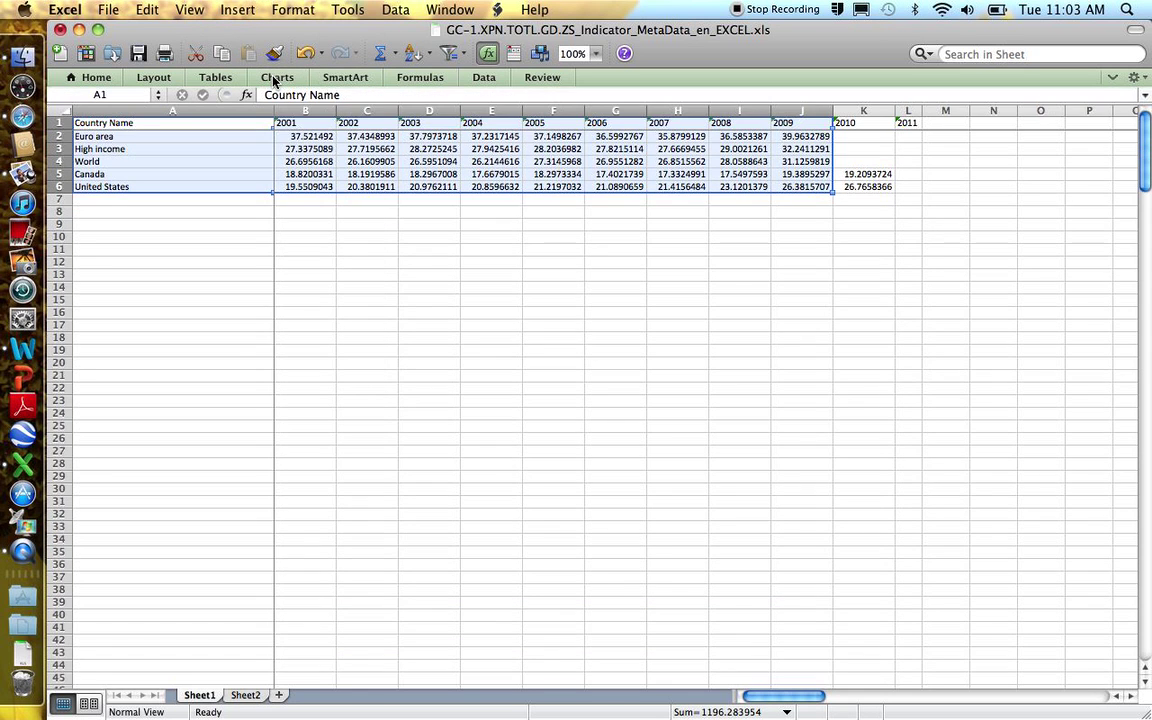
pyautogui.click(276, 78)
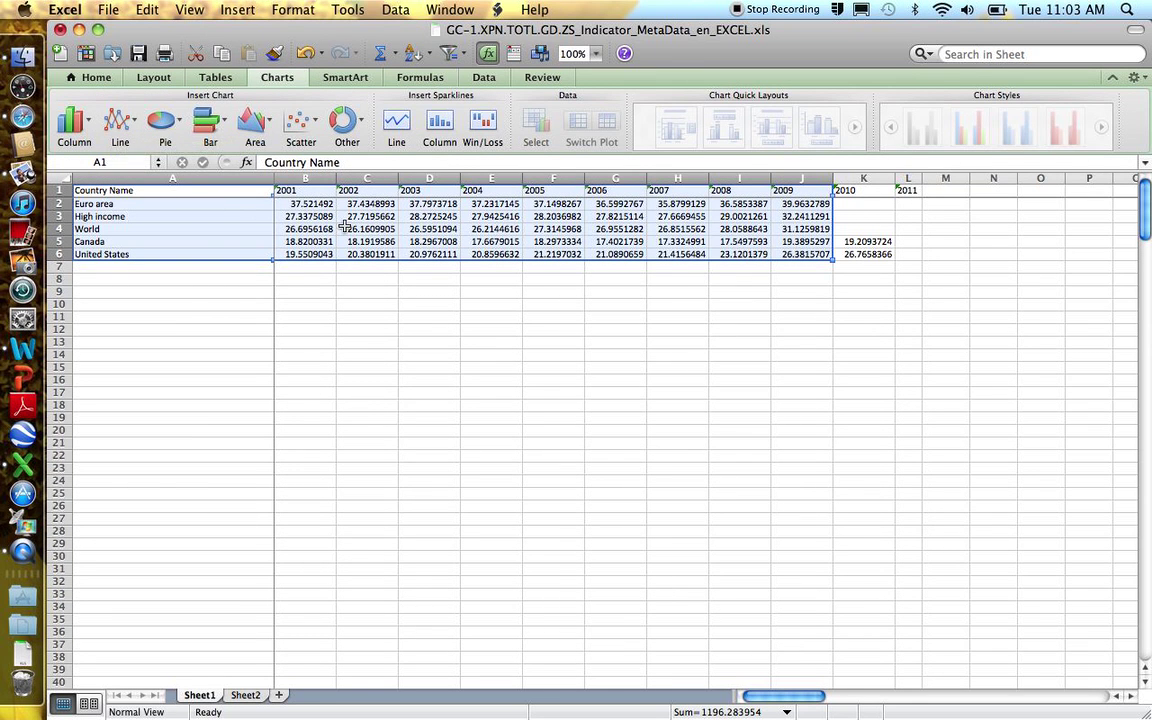
pyautogui.click(122, 121)
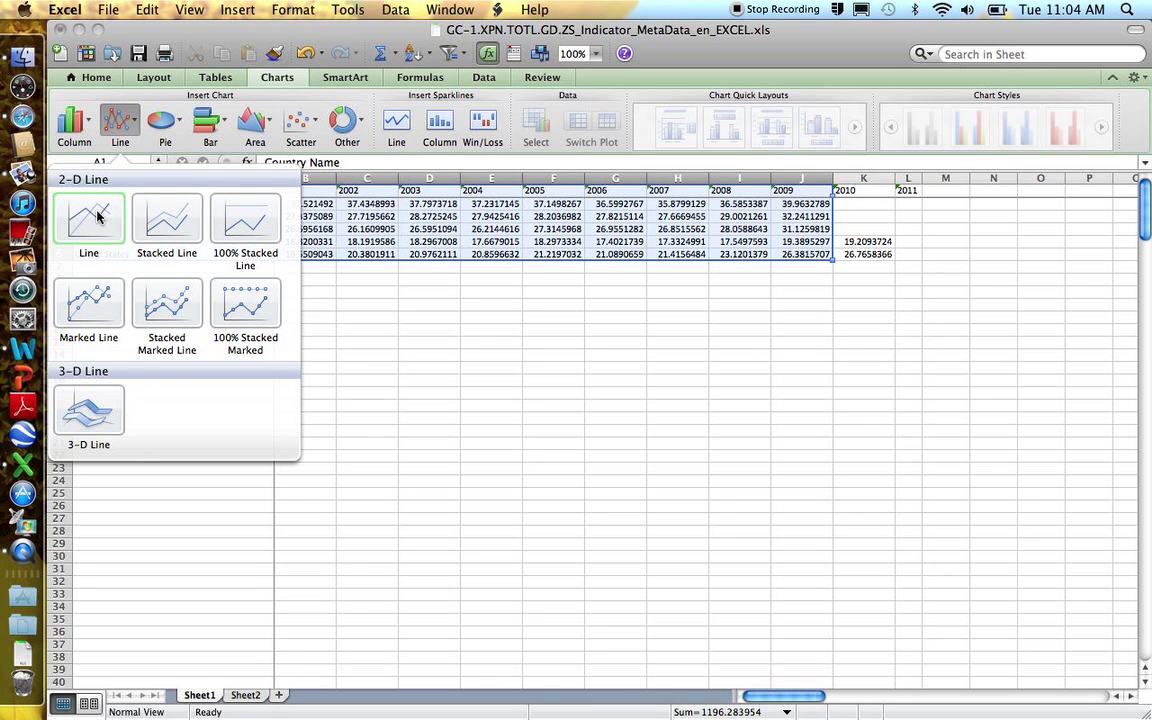
pyautogui.click(90, 315)
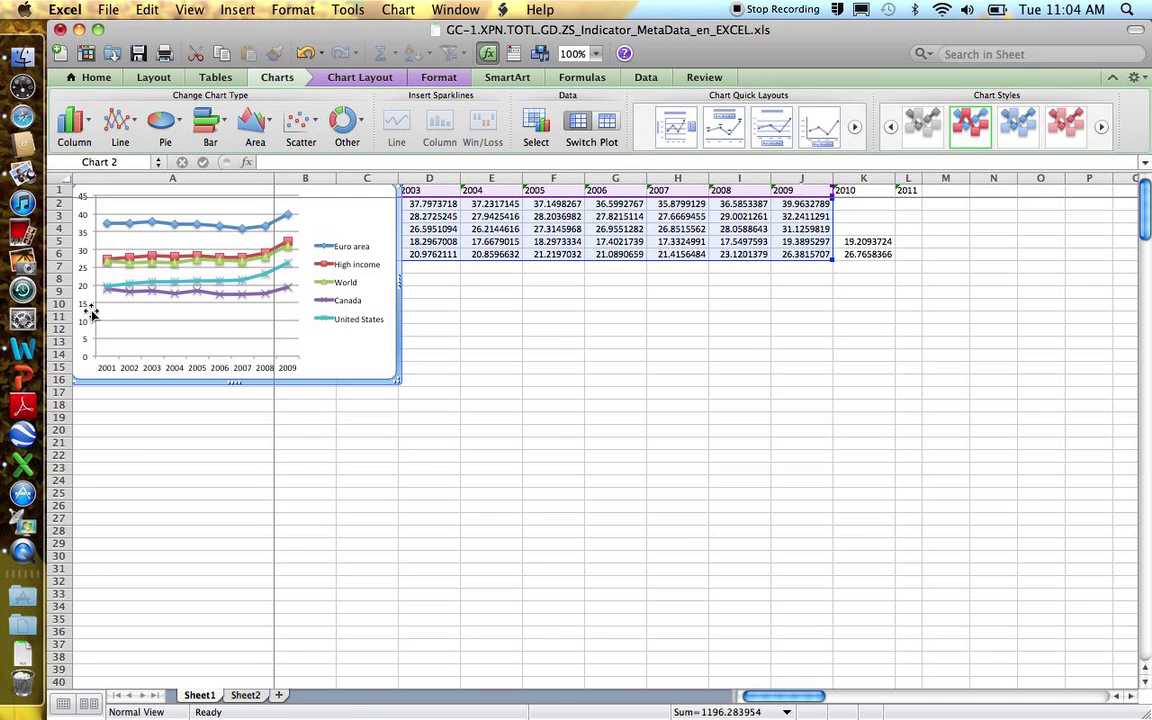
# Change the chart type to plain 2-D Line and move the chart below the data, starting around row 12 in column B.
pyautogui.click(110, 120)
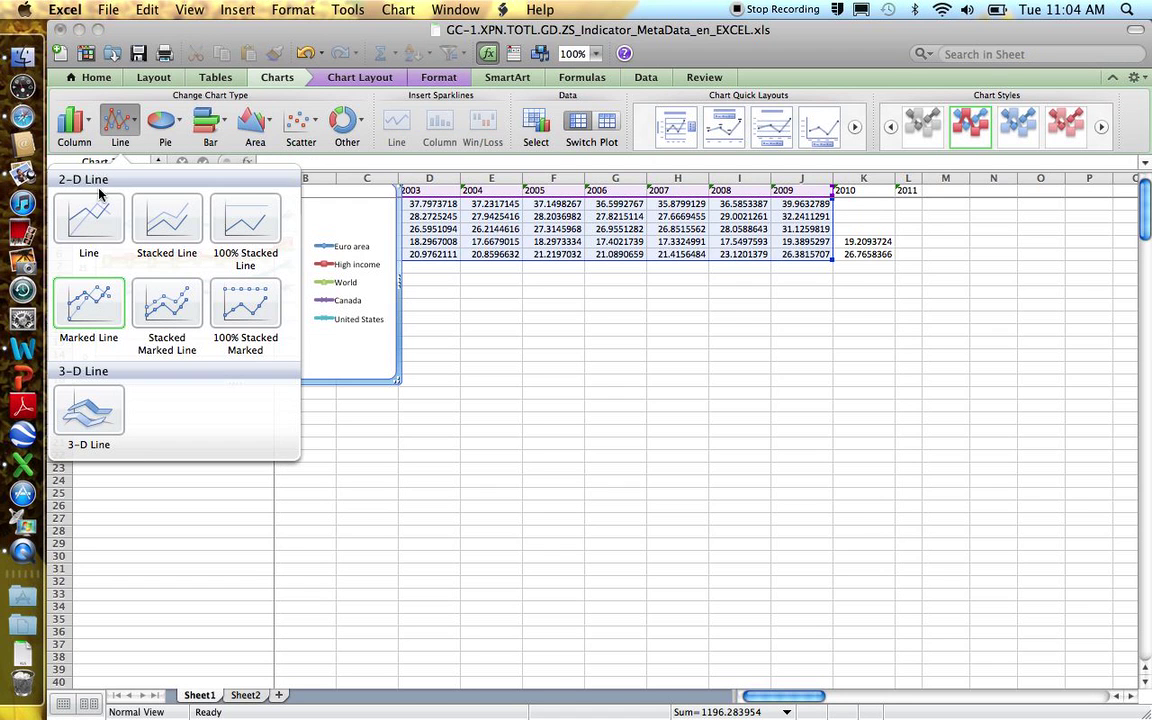
pyautogui.click(91, 215)
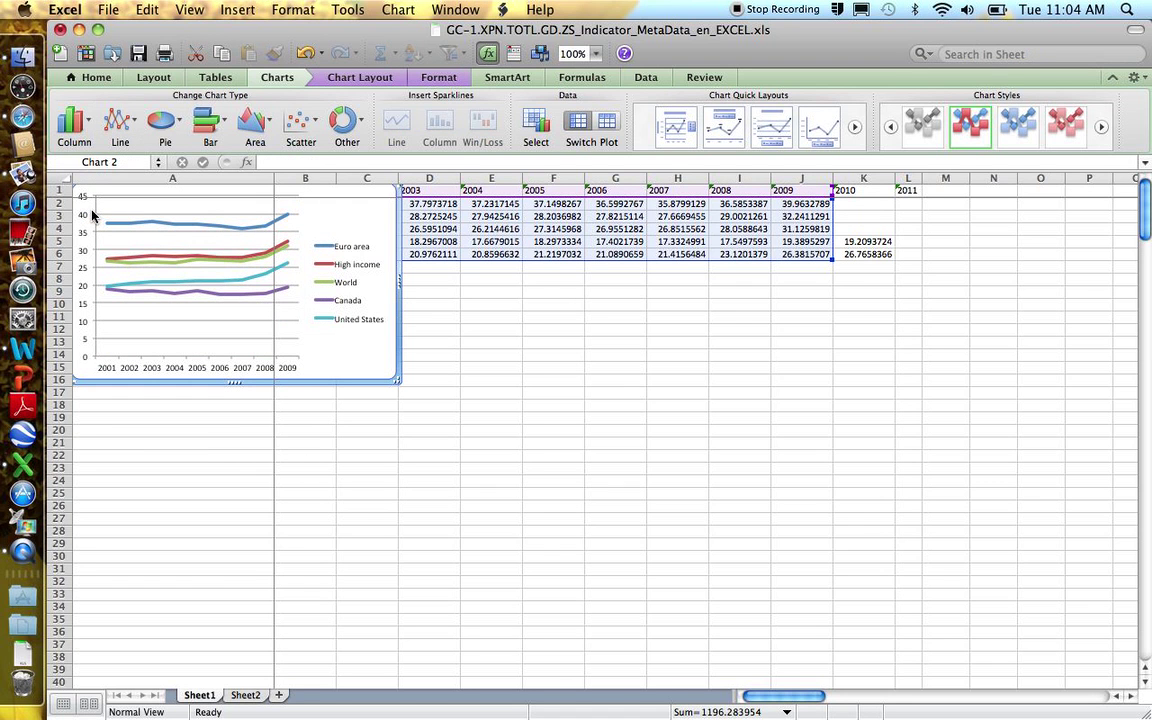
pyautogui.click(118, 138)
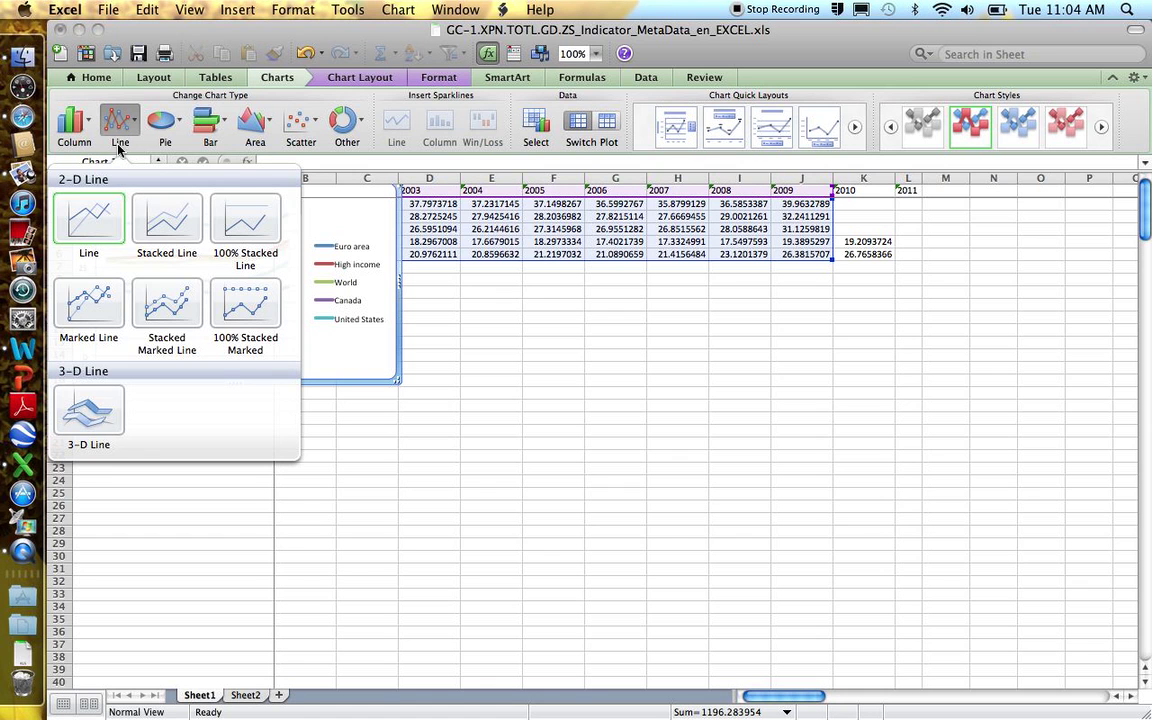
pyautogui.click(91, 203)
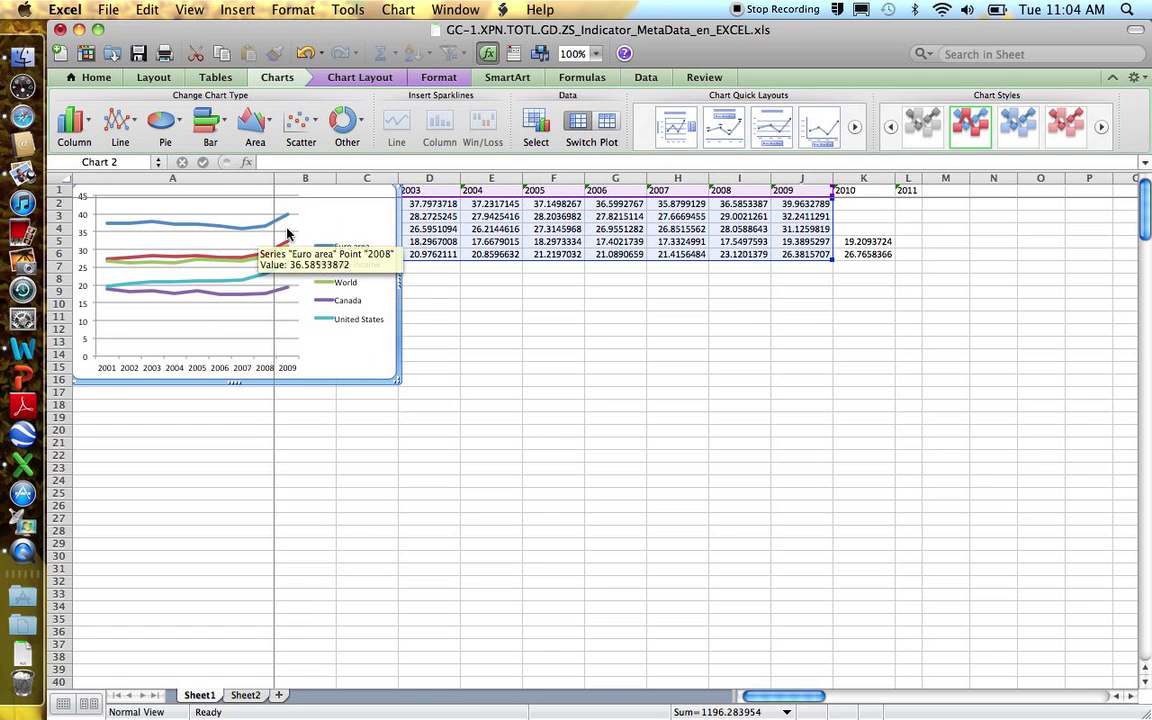
pyautogui.moveTo(398, 232); pyautogui.dragTo(612, 377)
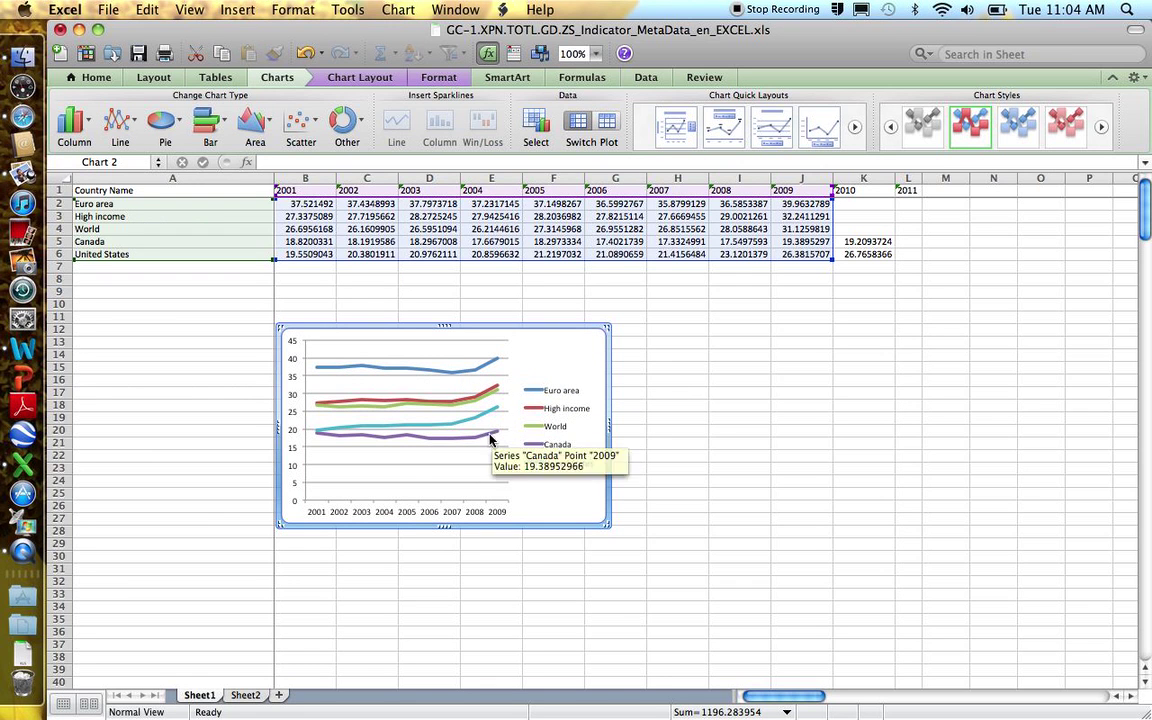
pyautogui.moveTo(497, 430)
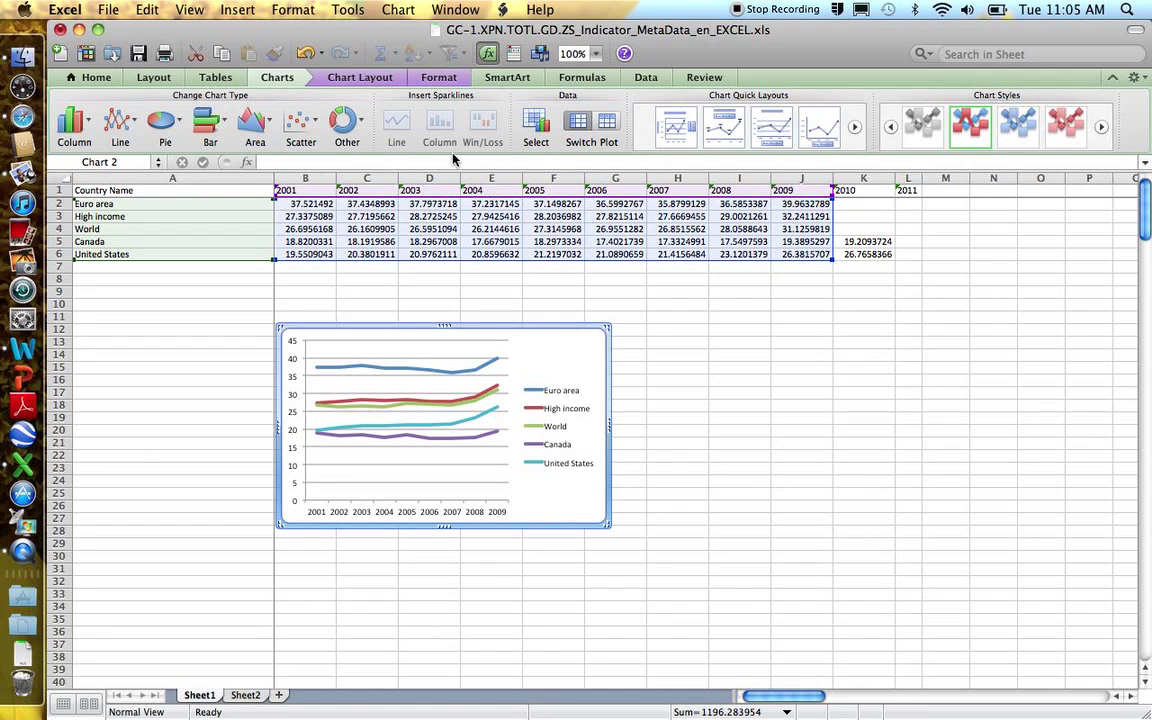
# Add a title above the chart reading "Government spending as percentage of GDP".
pyautogui.click(378, 82)
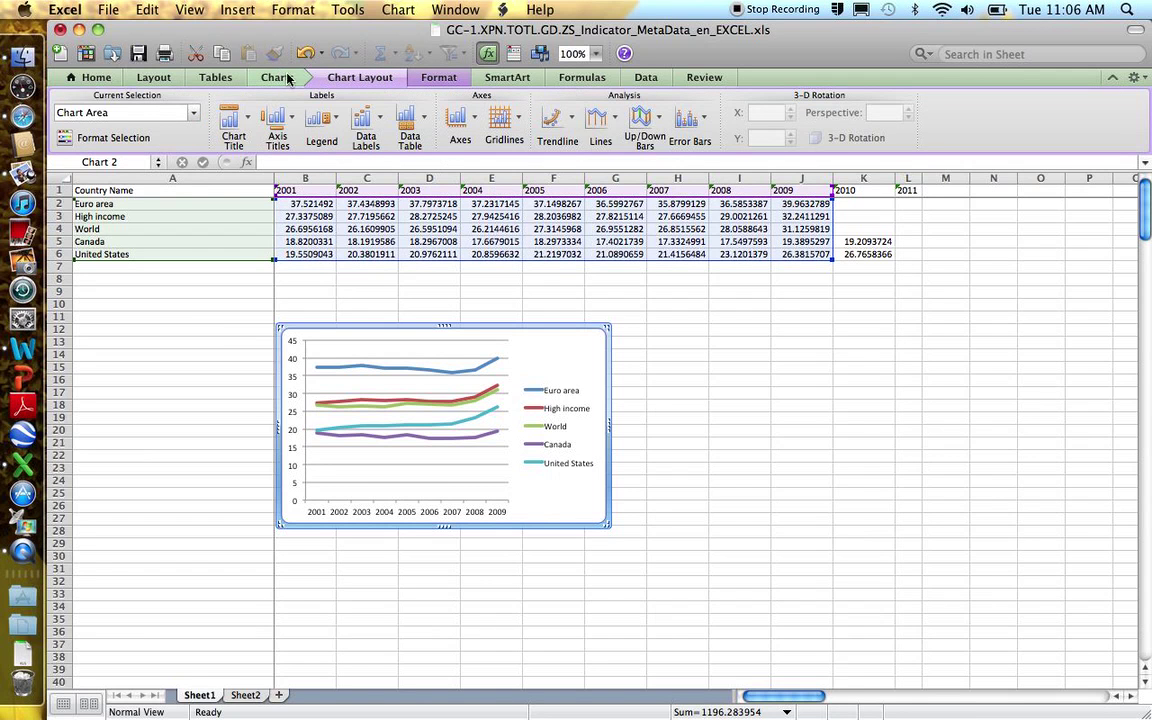
pyautogui.click(425, 78)
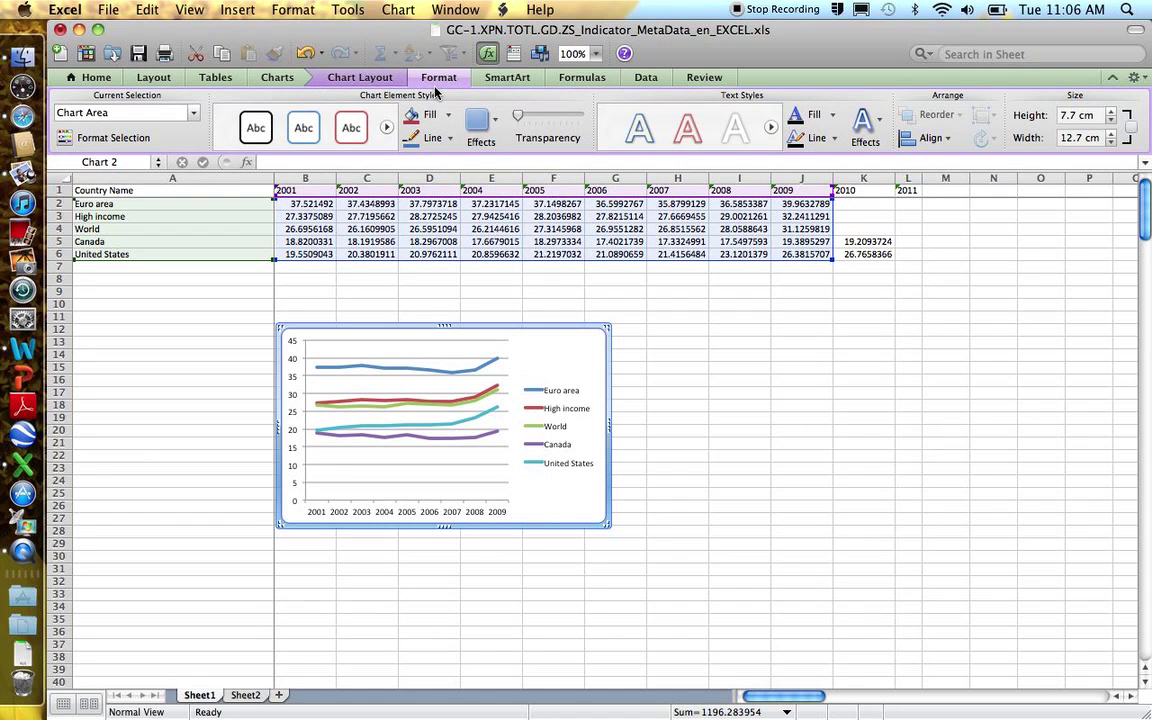
pyautogui.click(358, 77)
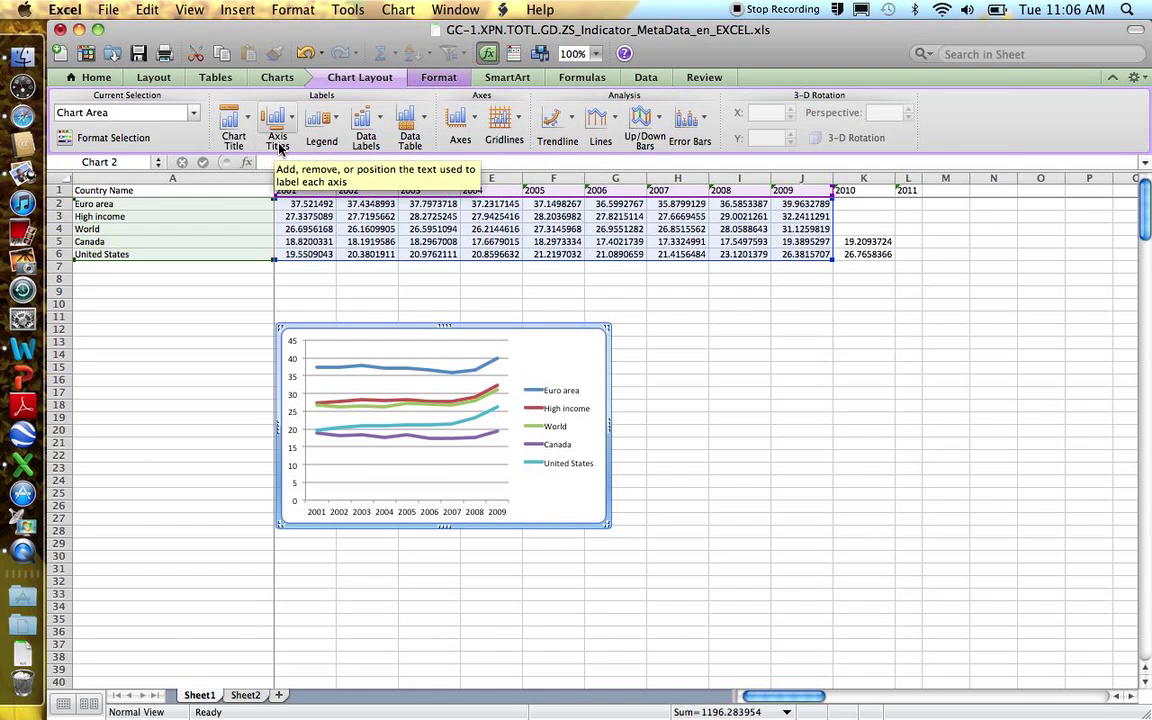
pyautogui.click(234, 128)
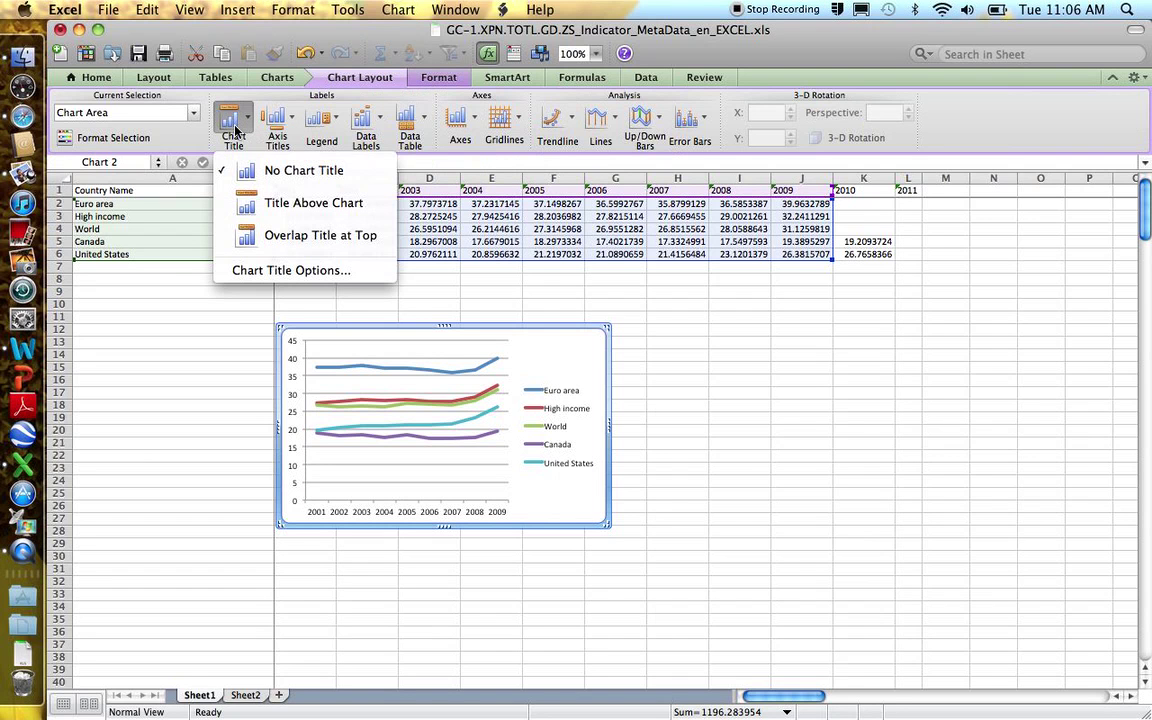
pyautogui.click(288, 204)
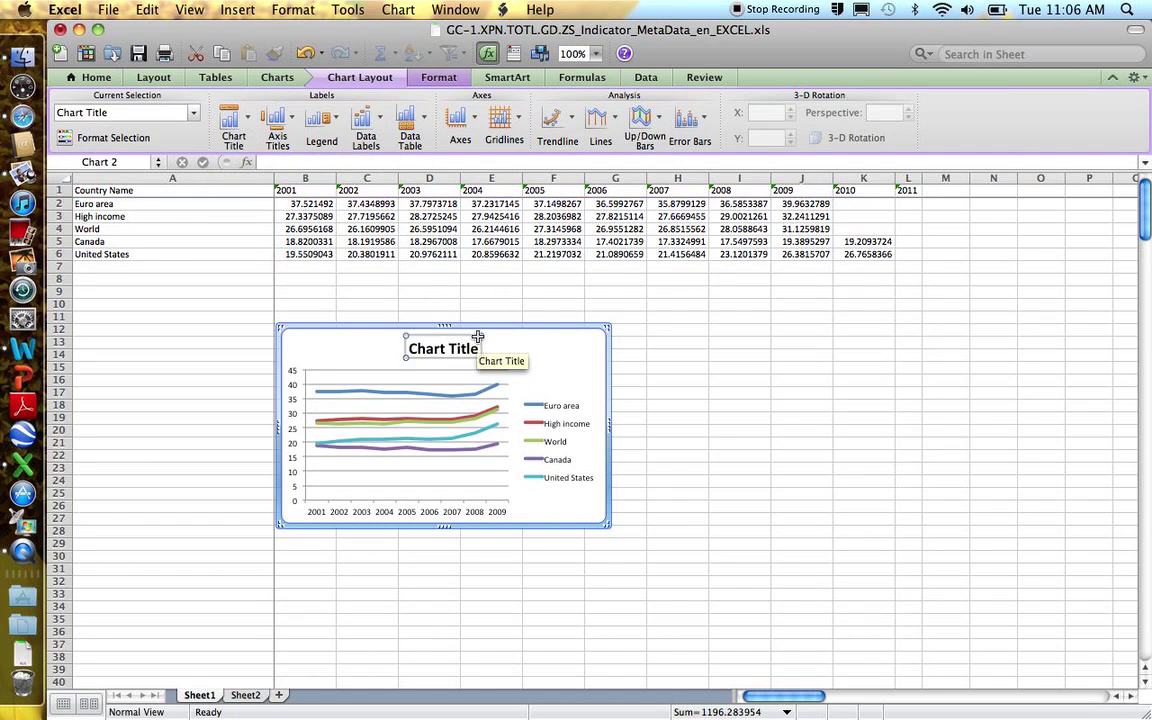
pyautogui.click(476, 347)
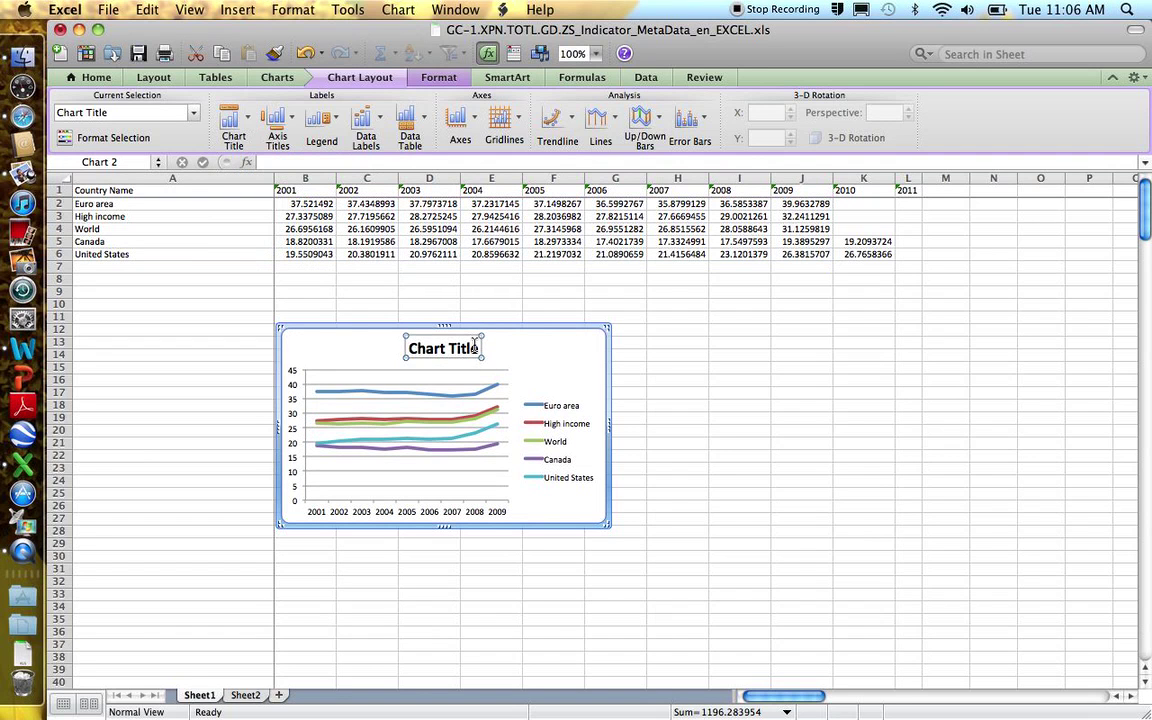
pyautogui.press('BackSpace')
pyautogui.press('BackSpace')
pyautogui.press('BackSpace')
pyautogui.press('BackSpace')
pyautogui.press('BackSpace')
pyautogui.press('BackSpace')
pyautogui.press('BackSpace')
pyautogui.press('BackSpace')
pyautogui.press('BackSpace')
pyautogui.press('BackSpace')
pyautogui.press('BackSpace')
pyautogui.write('Government spendin')
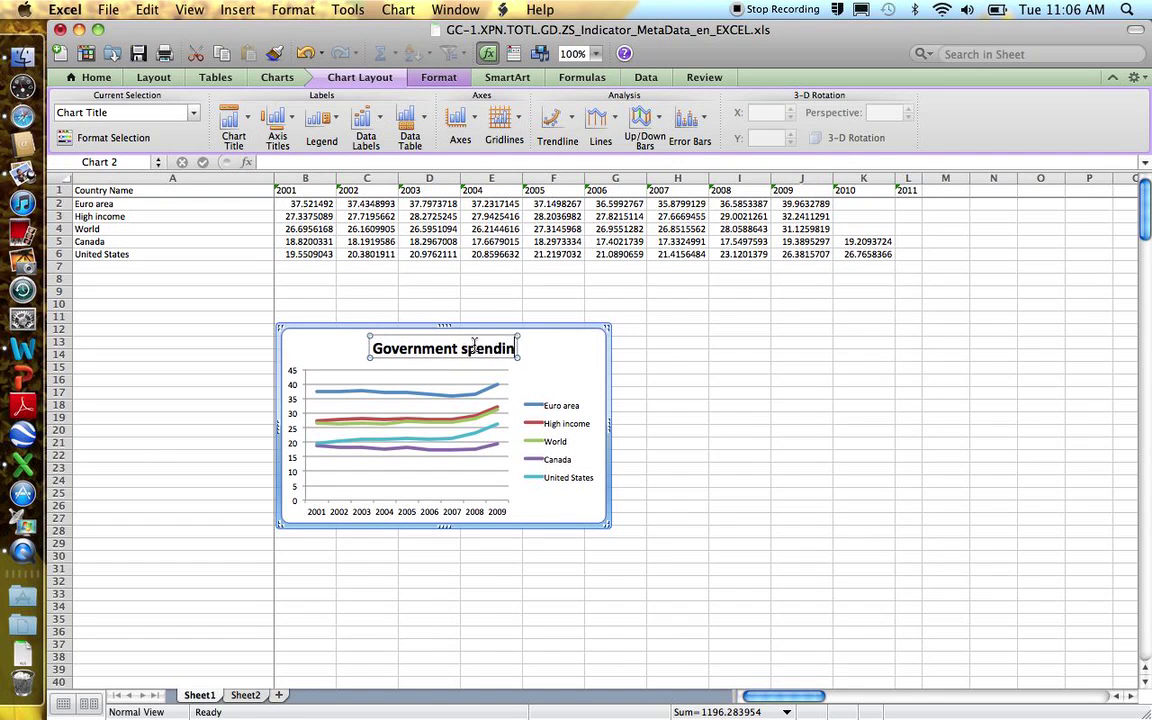
pyautogui.write('g as percentage o')
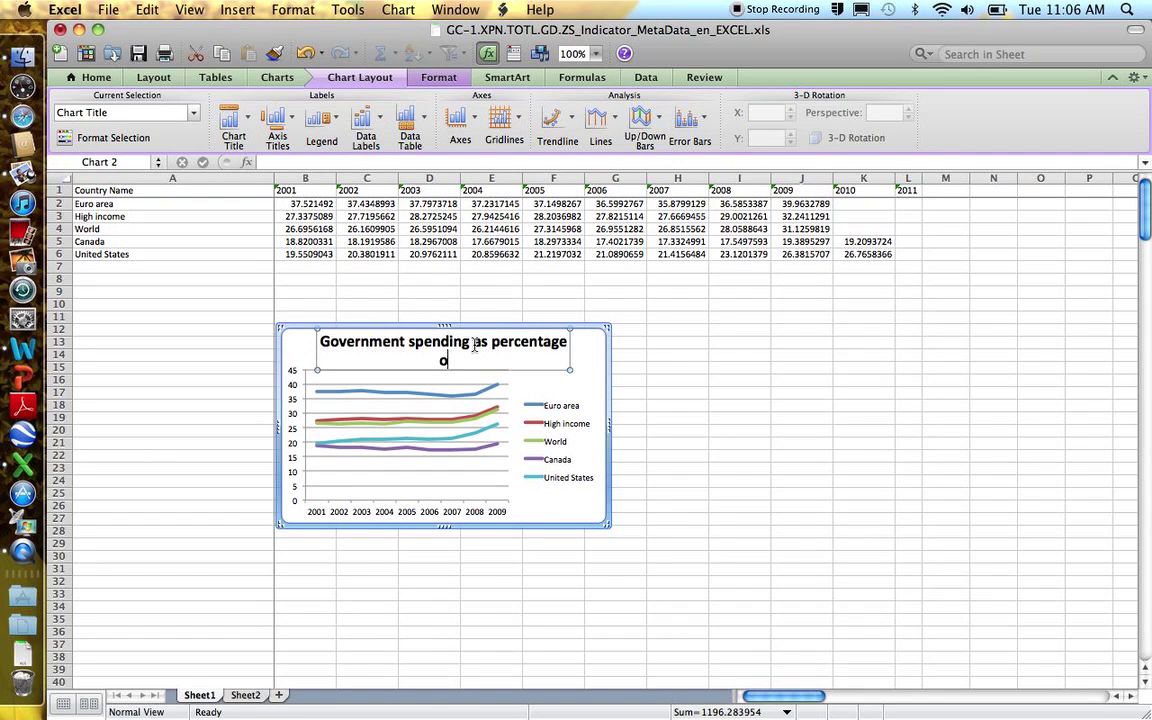
pyautogui.write('f GDP')
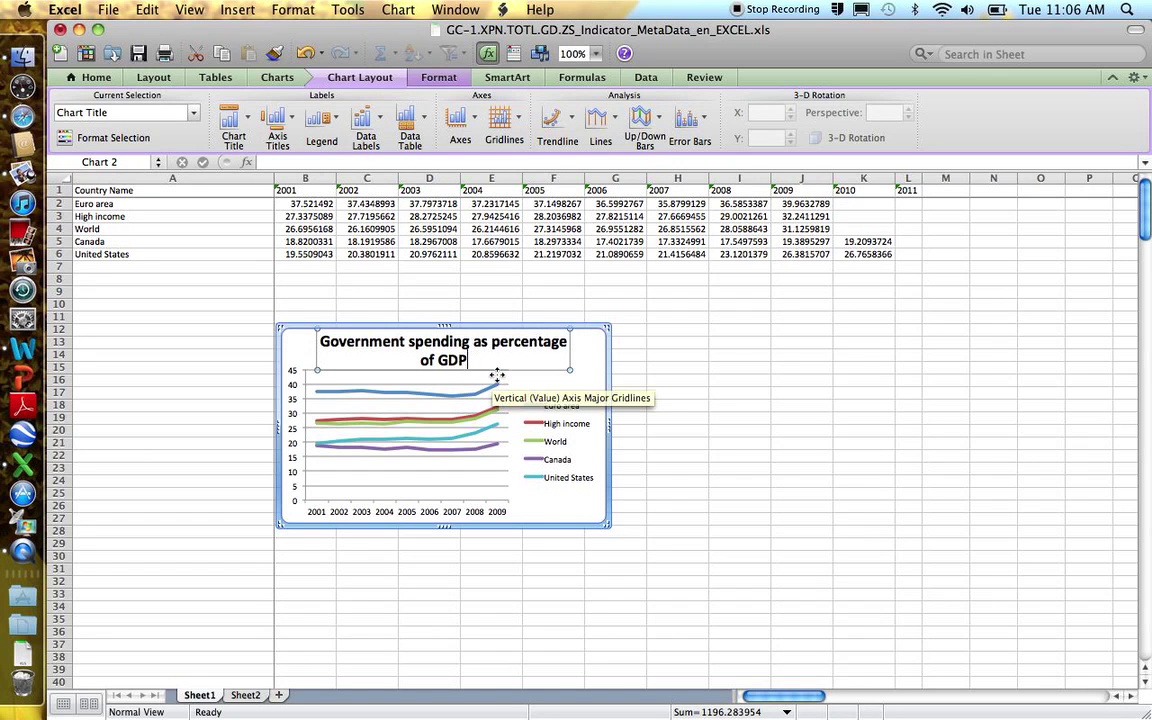
# Add an axis title in the Vertical Title style to the chart's vertical axis and select it for editing.
pyautogui.click(281, 141)
pyautogui.moveTo(293, 181)
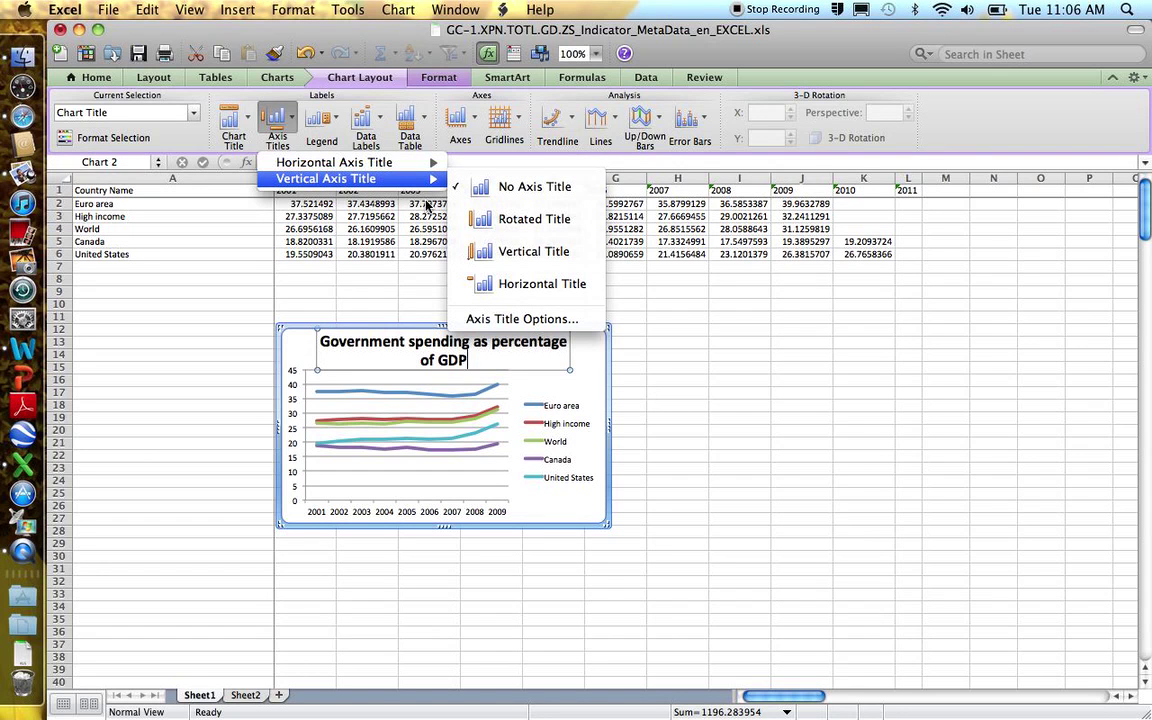
pyautogui.click(512, 251)
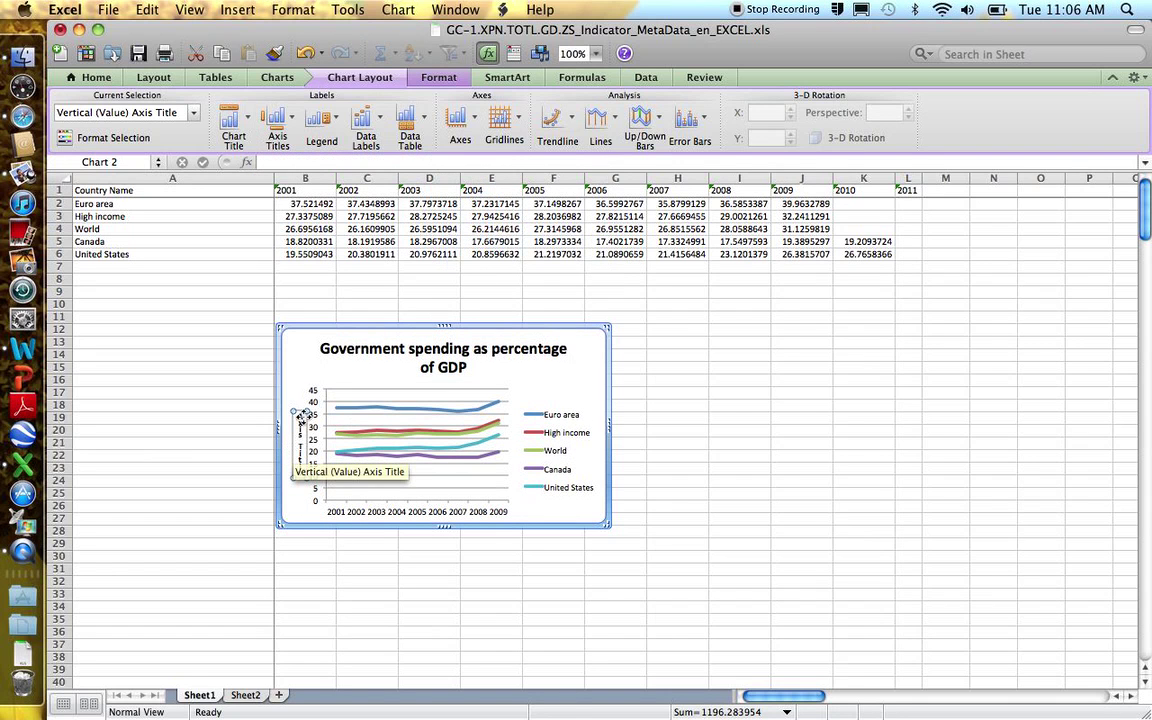
pyautogui.press('Up')
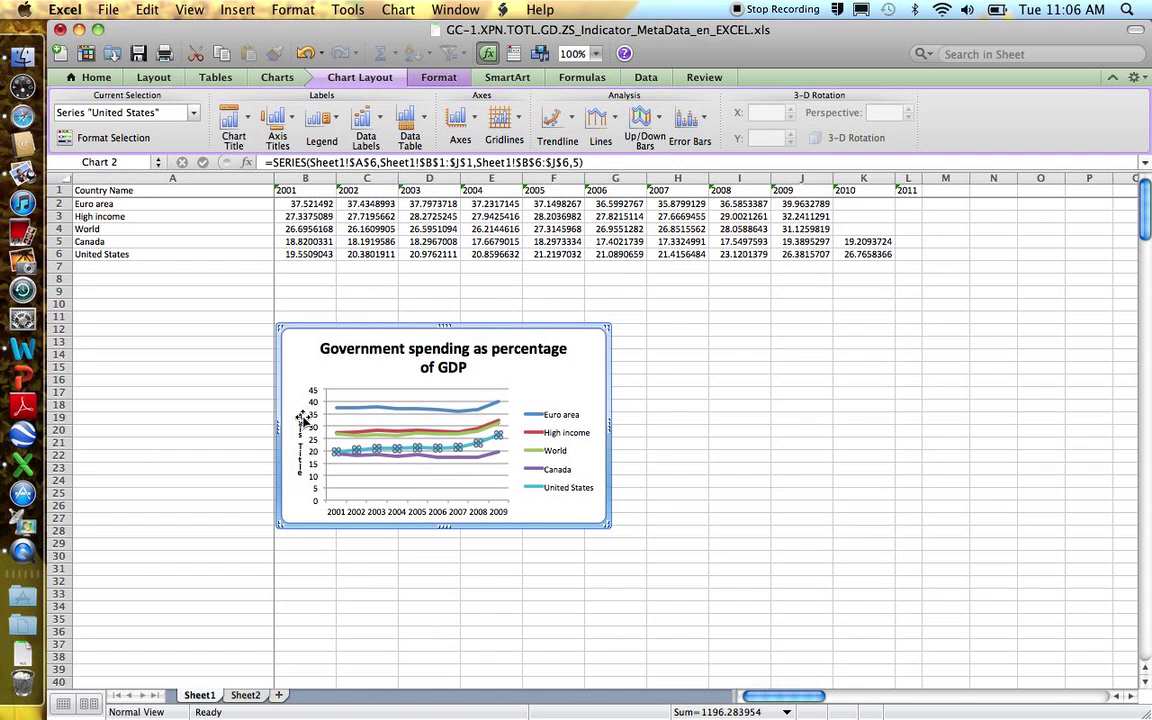
pyautogui.press('Down')
pyautogui.press('Down')
pyautogui.click(298, 453)
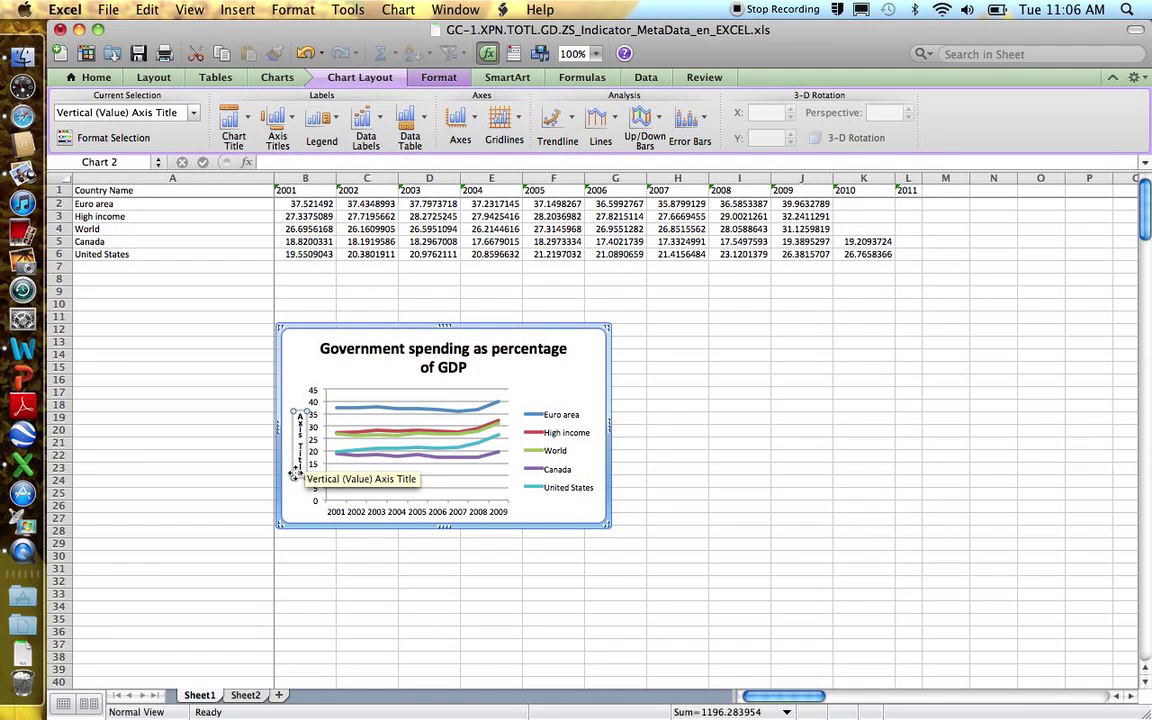